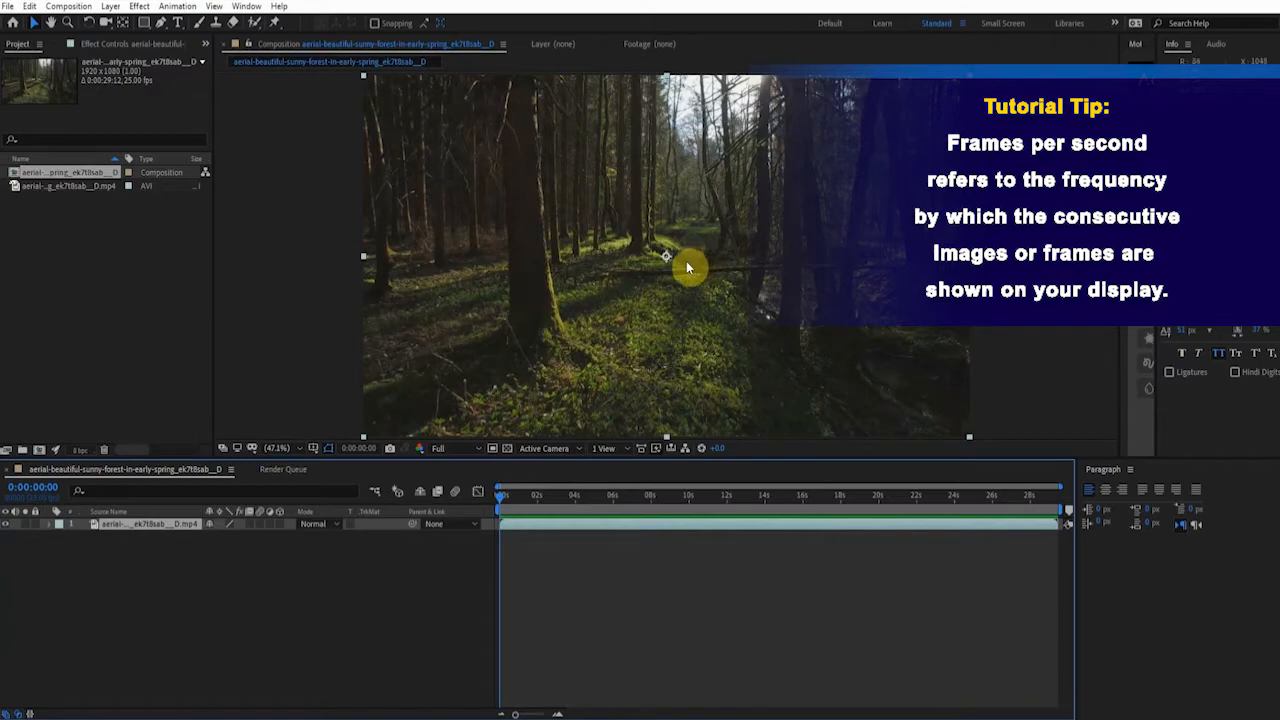
Check the frame rate of the forest composition in its composition settings.
click(68, 6)
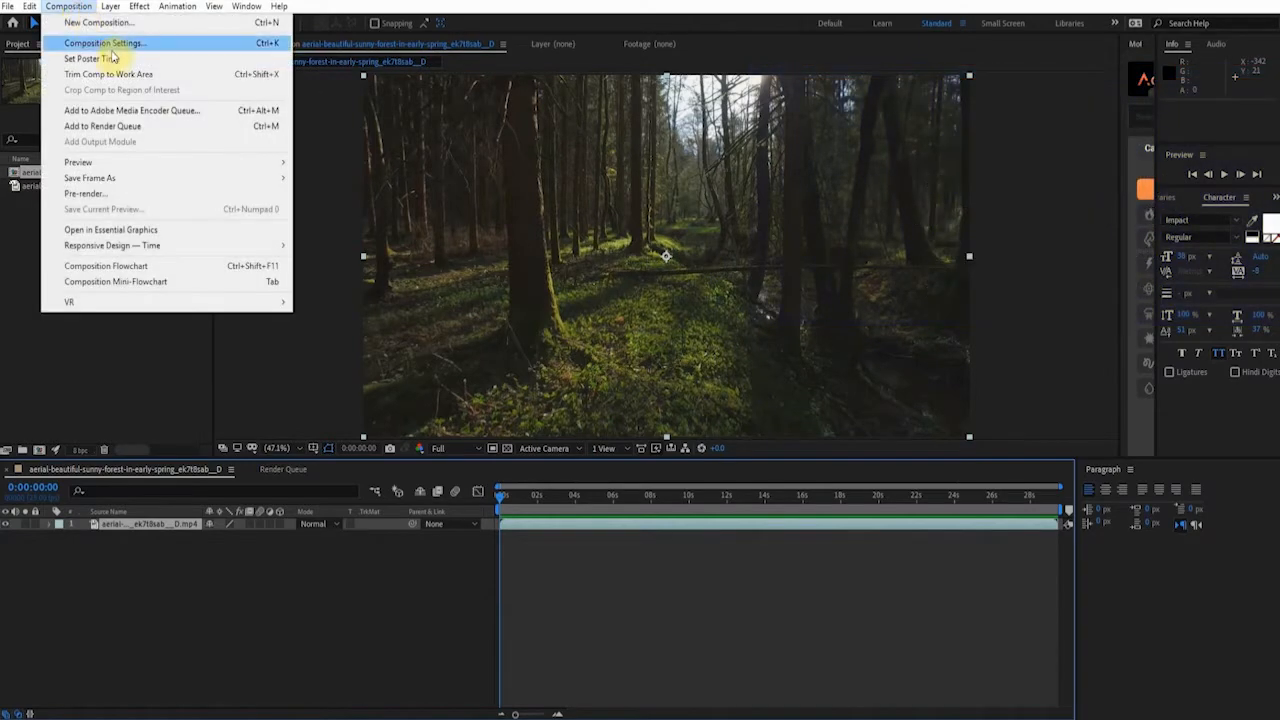
click(104, 43)
drag(344, 108, 285, 67)
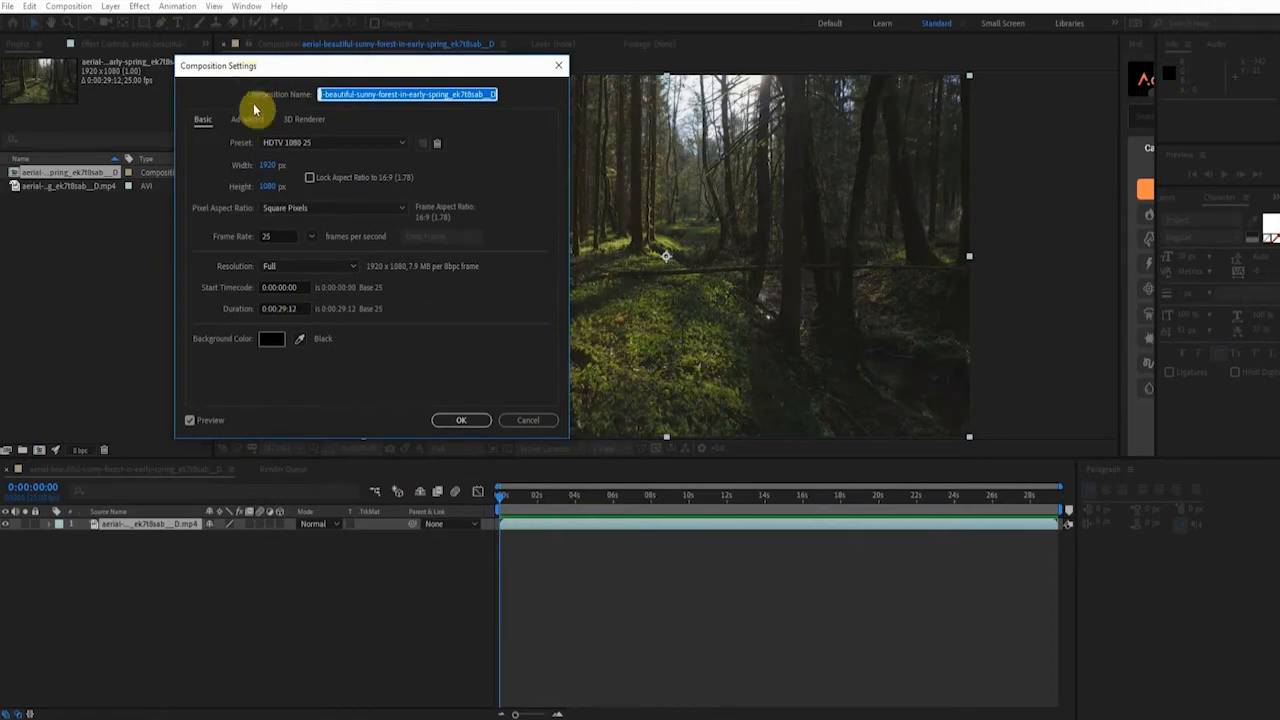
click(252, 237)
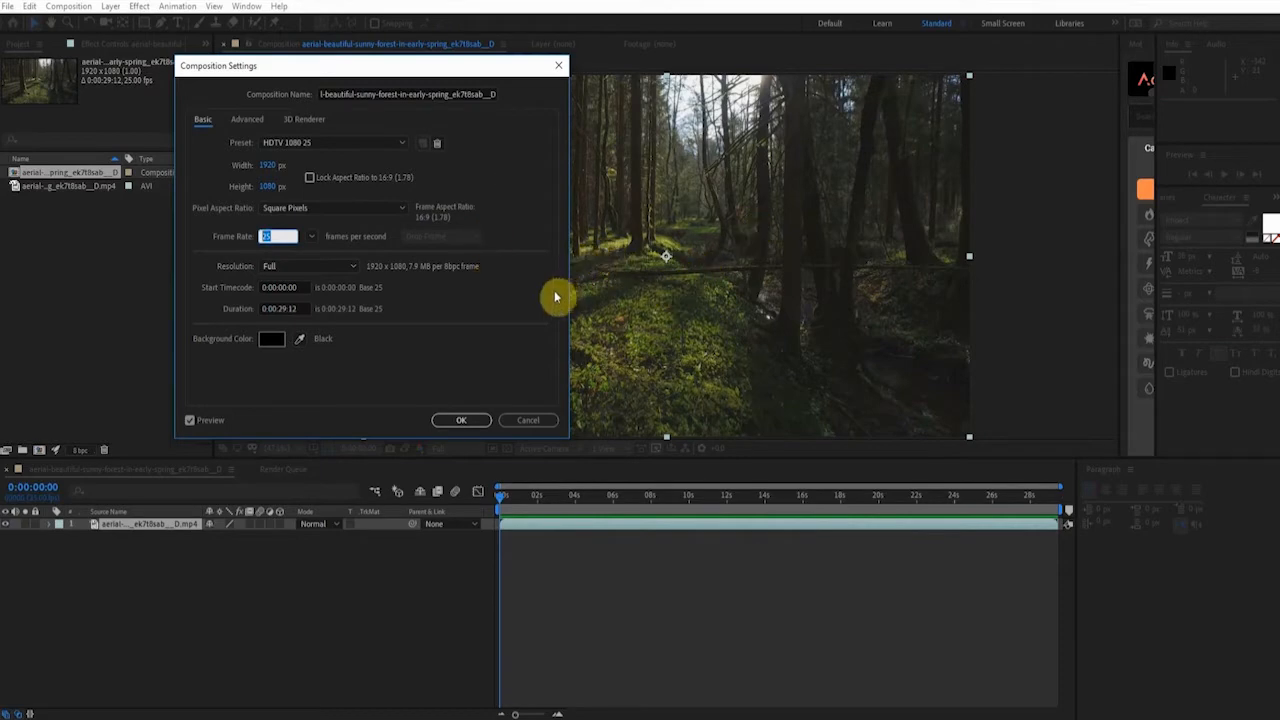
click(463, 420)
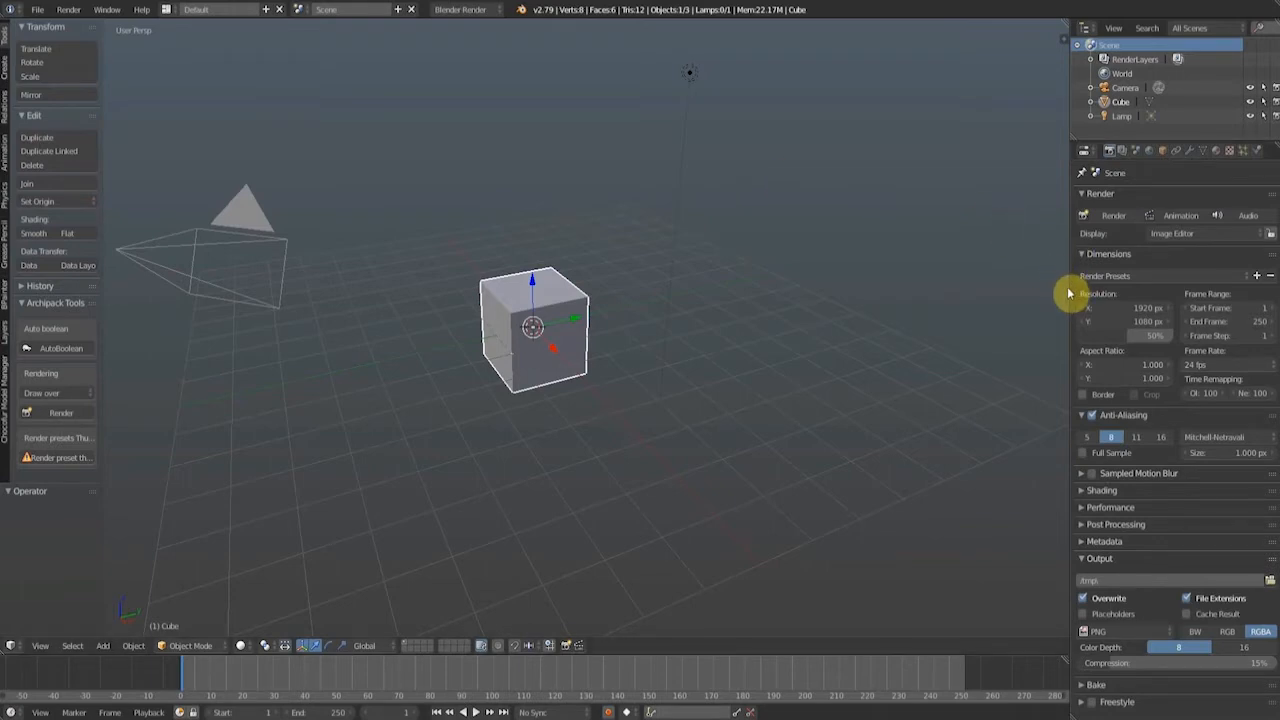
In Blender, set the scene's render frame rate to a custom value of 25 fps.
drag(1064, 286, 1029, 283)
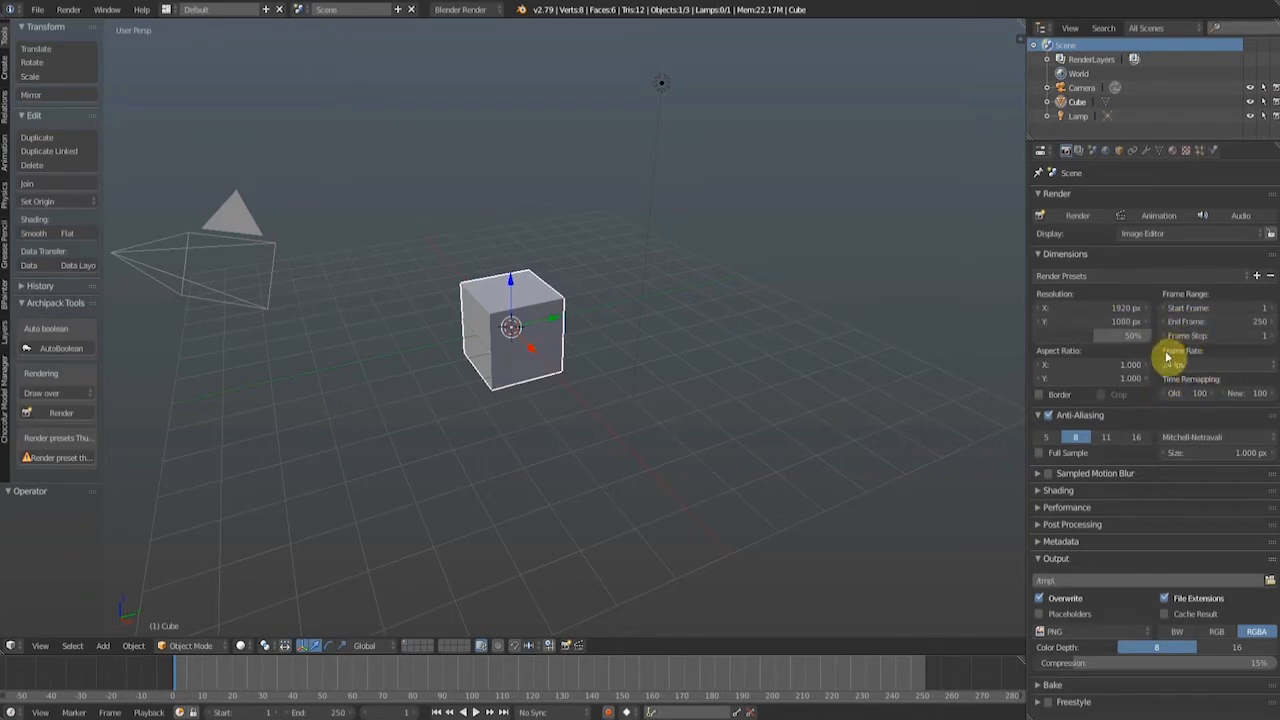
click(1238, 369)
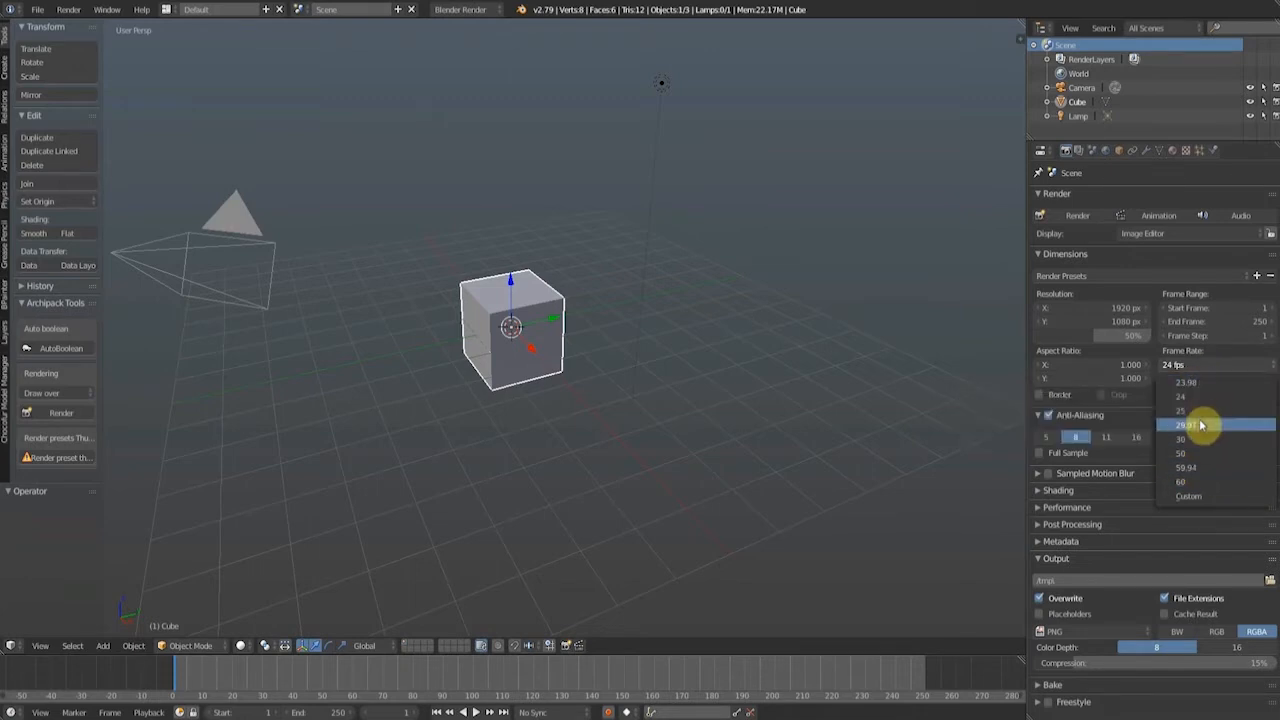
click(1190, 497)
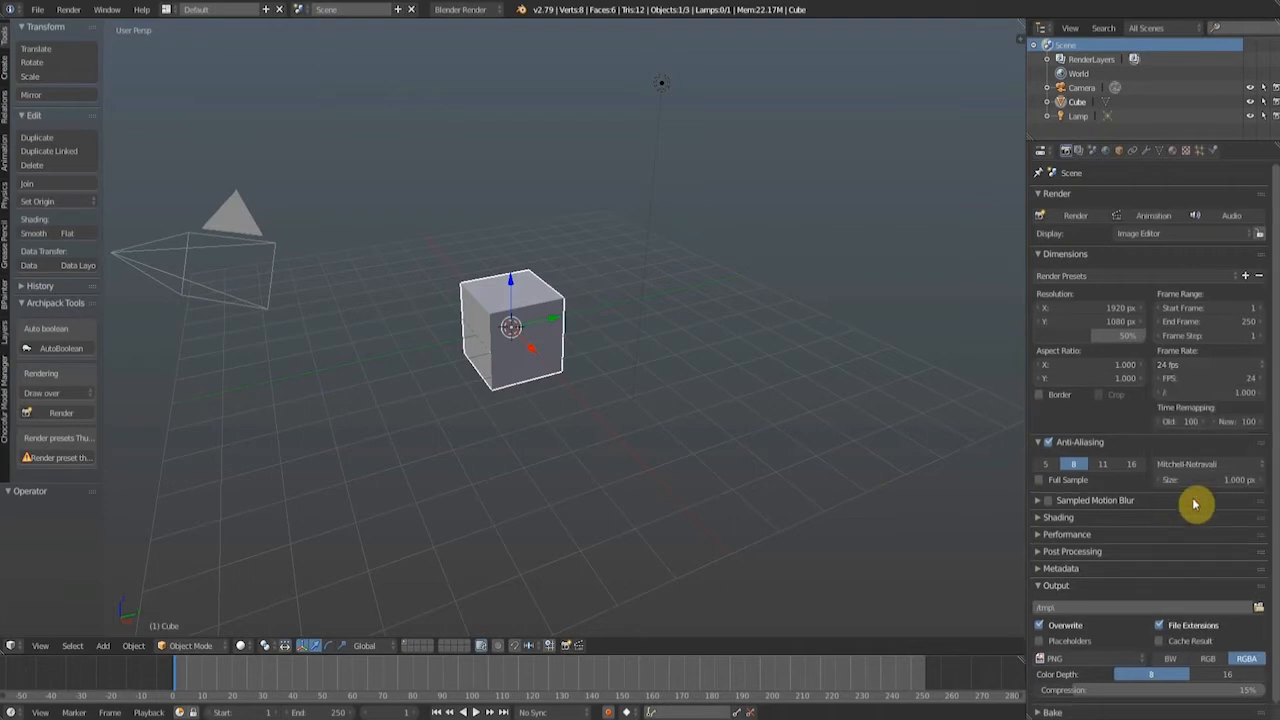
click(1226, 376)
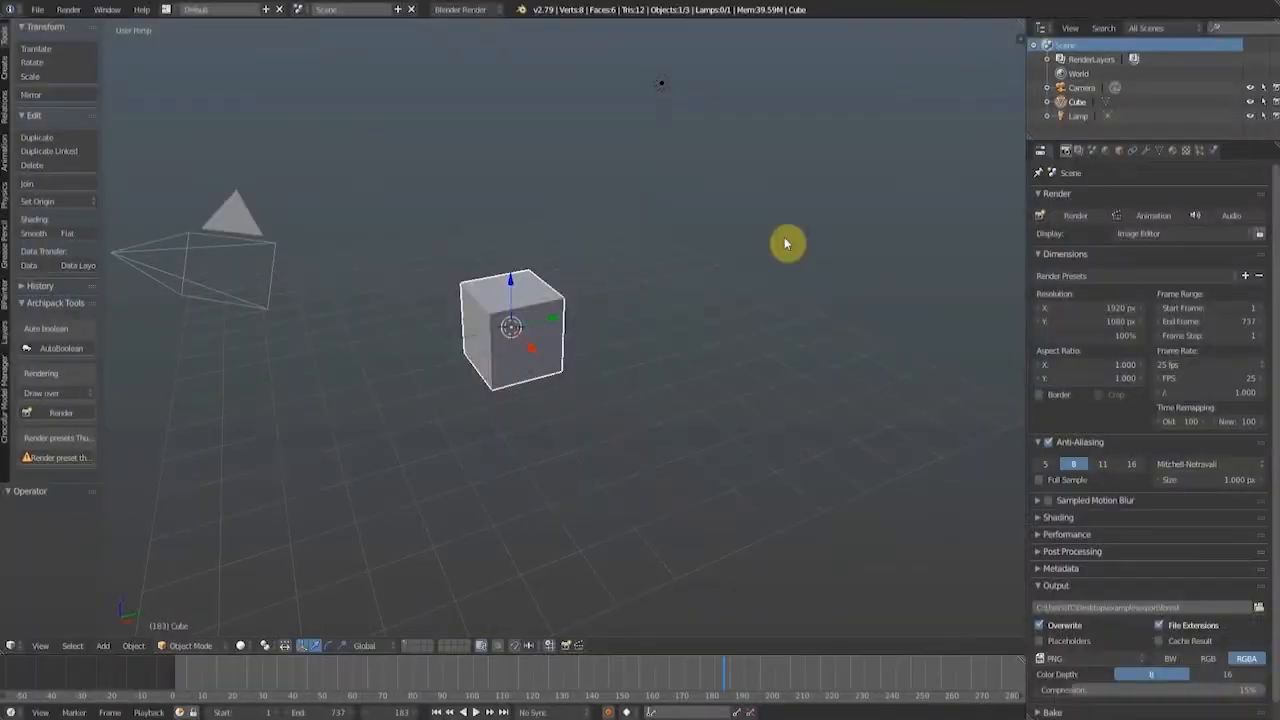
Switch to the Video Editing layout and play the forest strip backwards to frame 140.
click(166, 9)
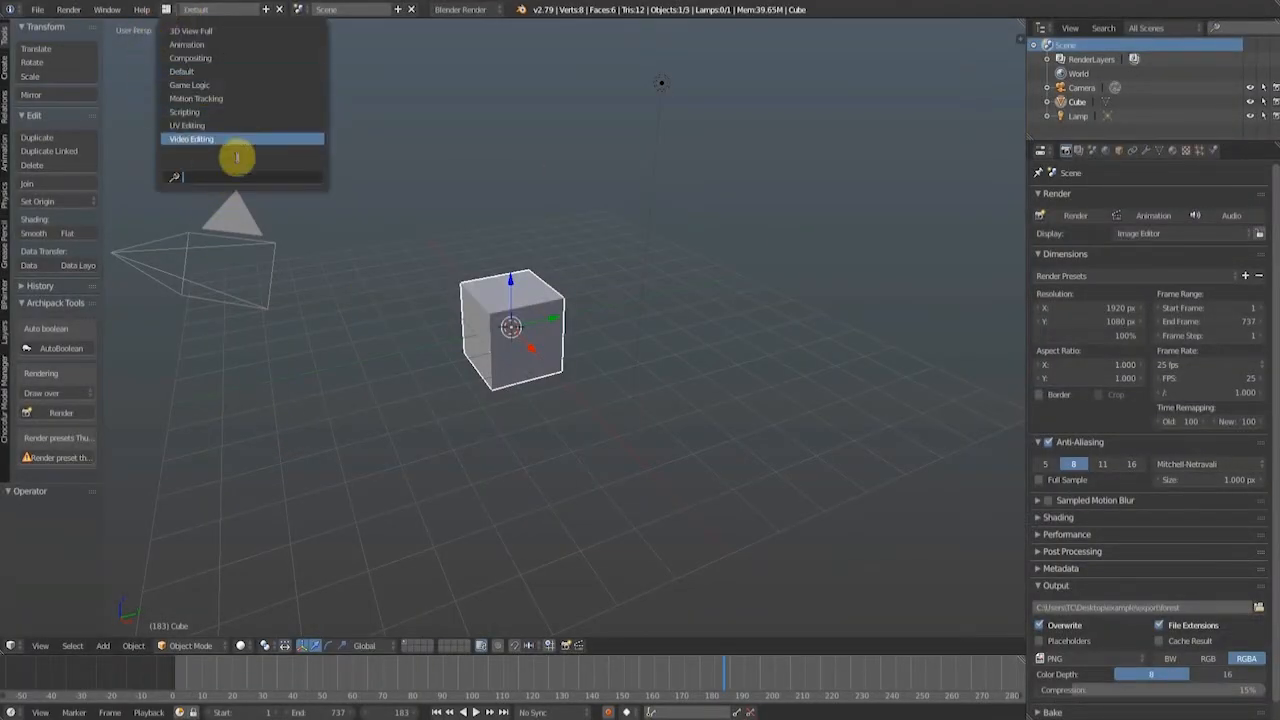
click(182, 150)
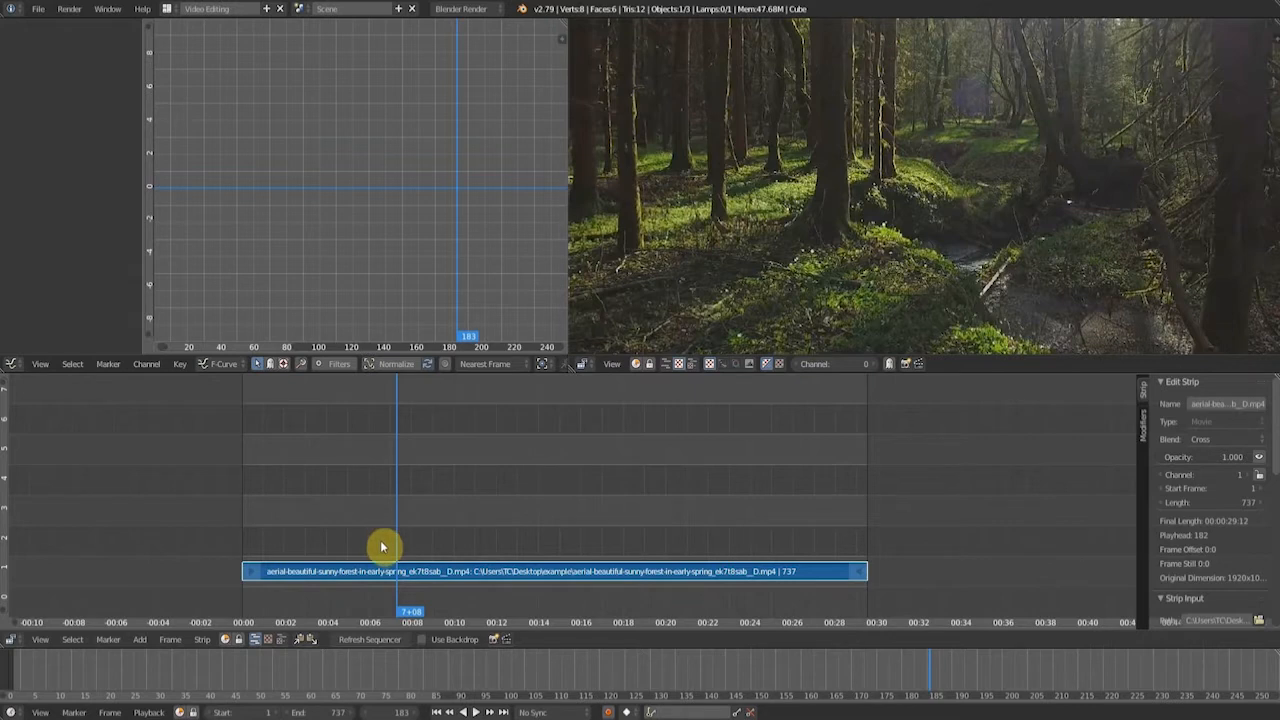
key(shift+alt+a)
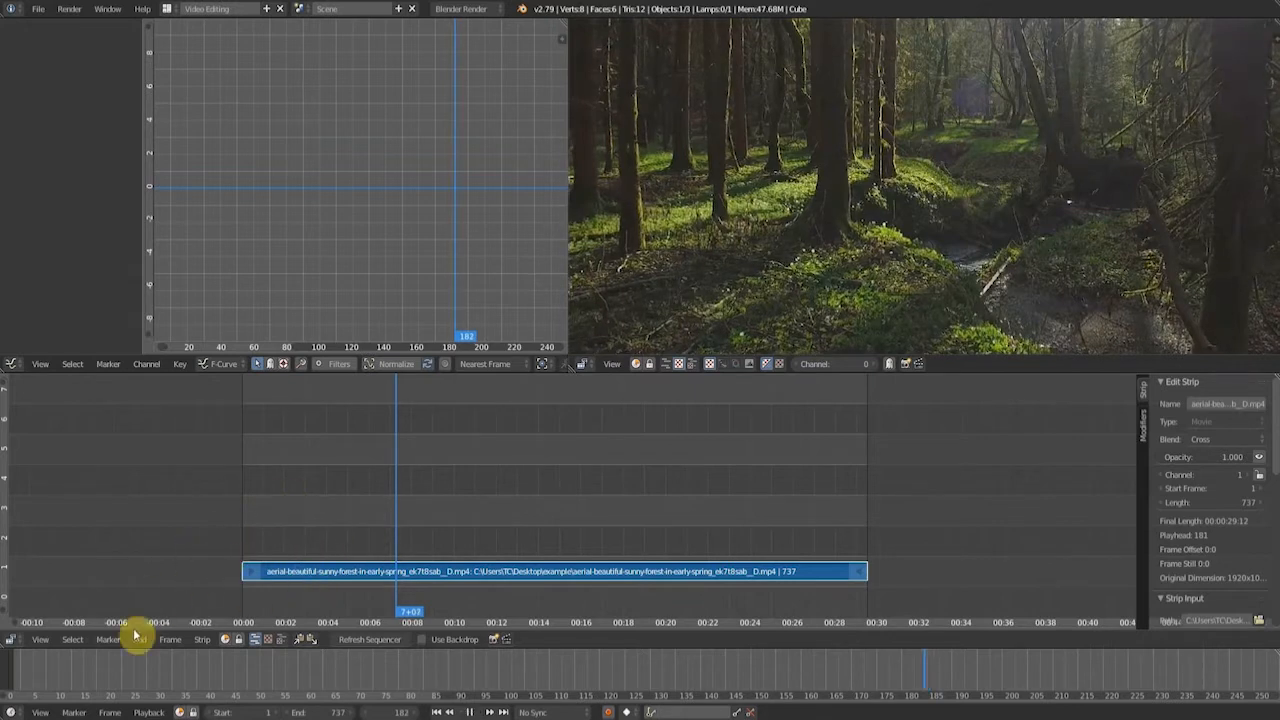
key(Escape)
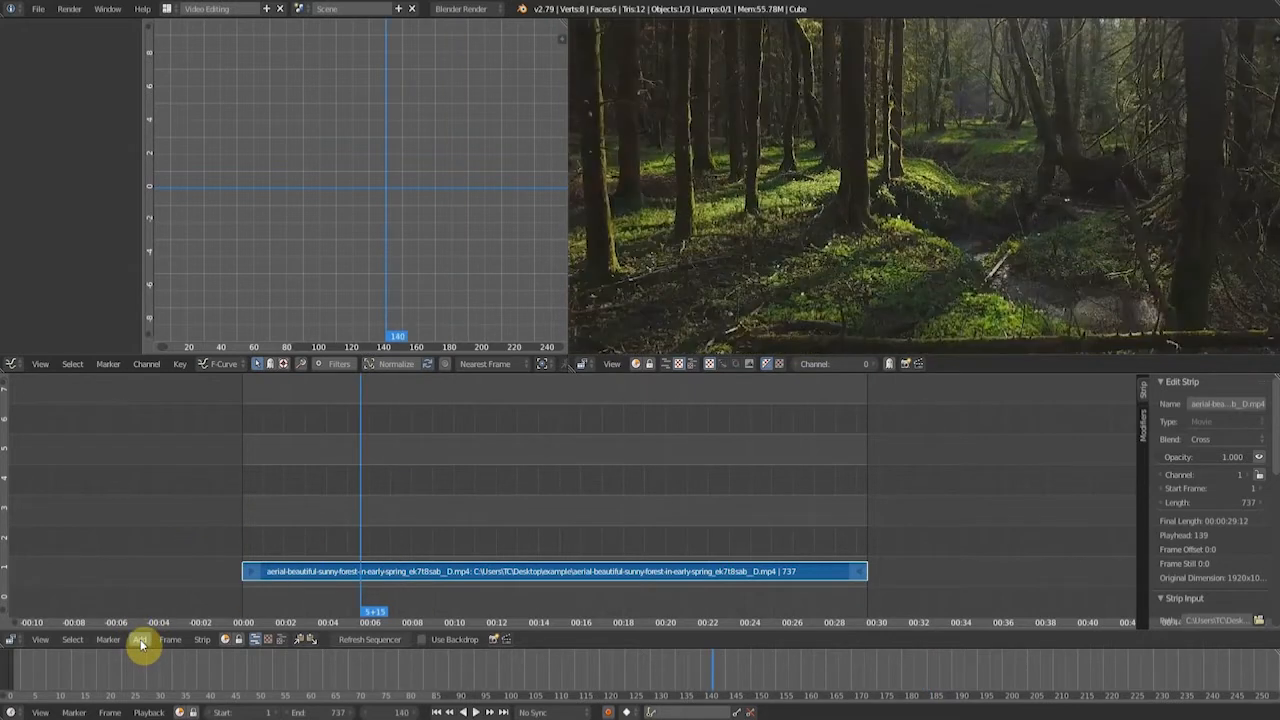
Add the forest .mp4 from the example folder as a second movie strip starting at frame 140 in the sequencer.
click(142, 645)
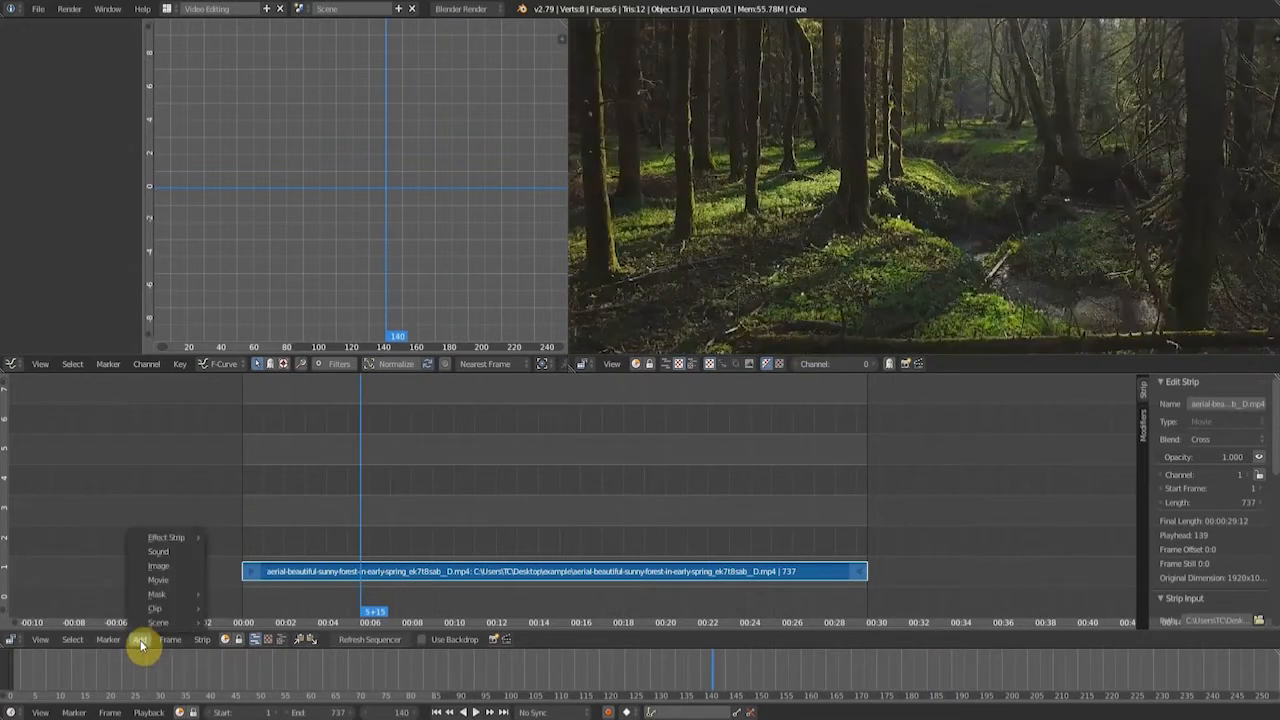
click(174, 583)
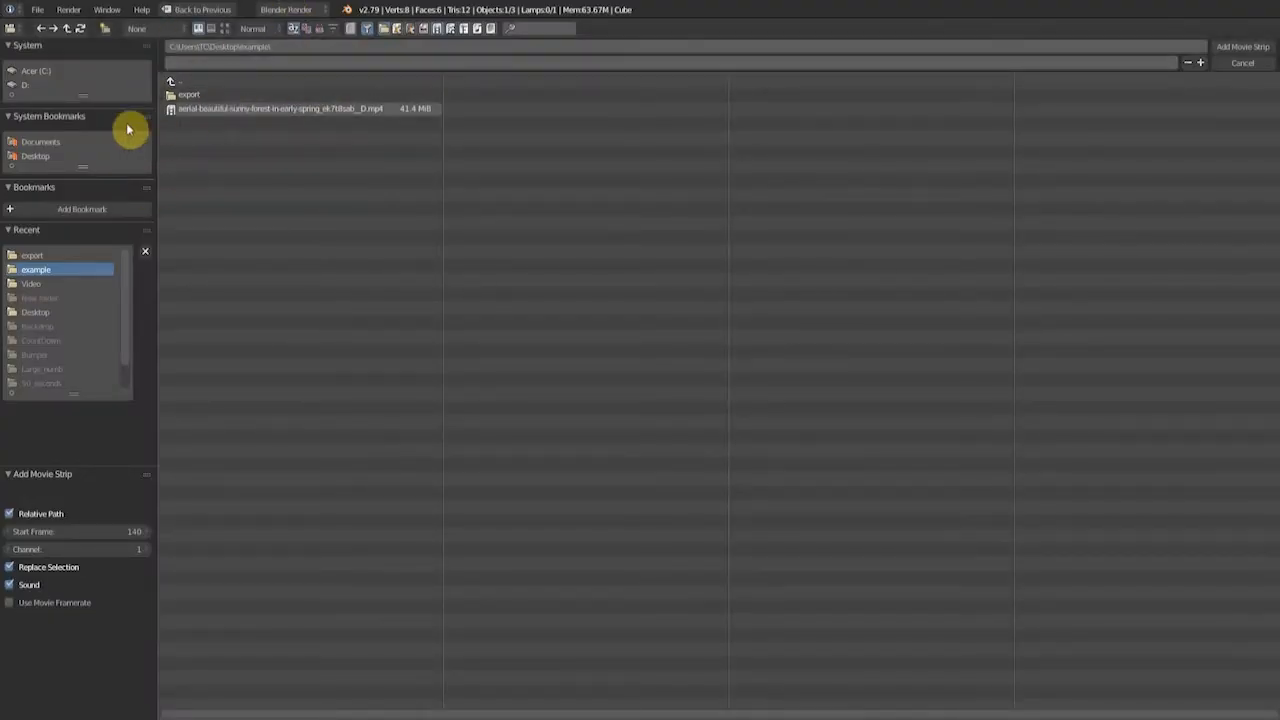
click(271, 110)
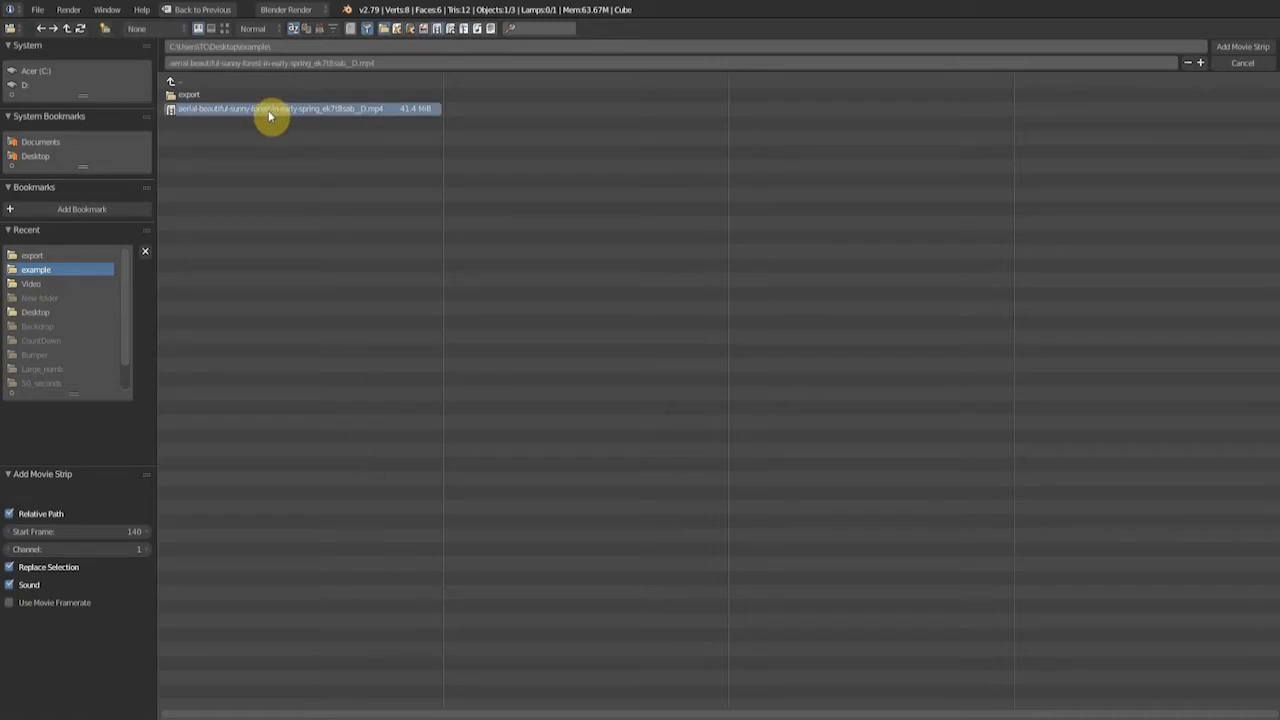
click(1240, 48)
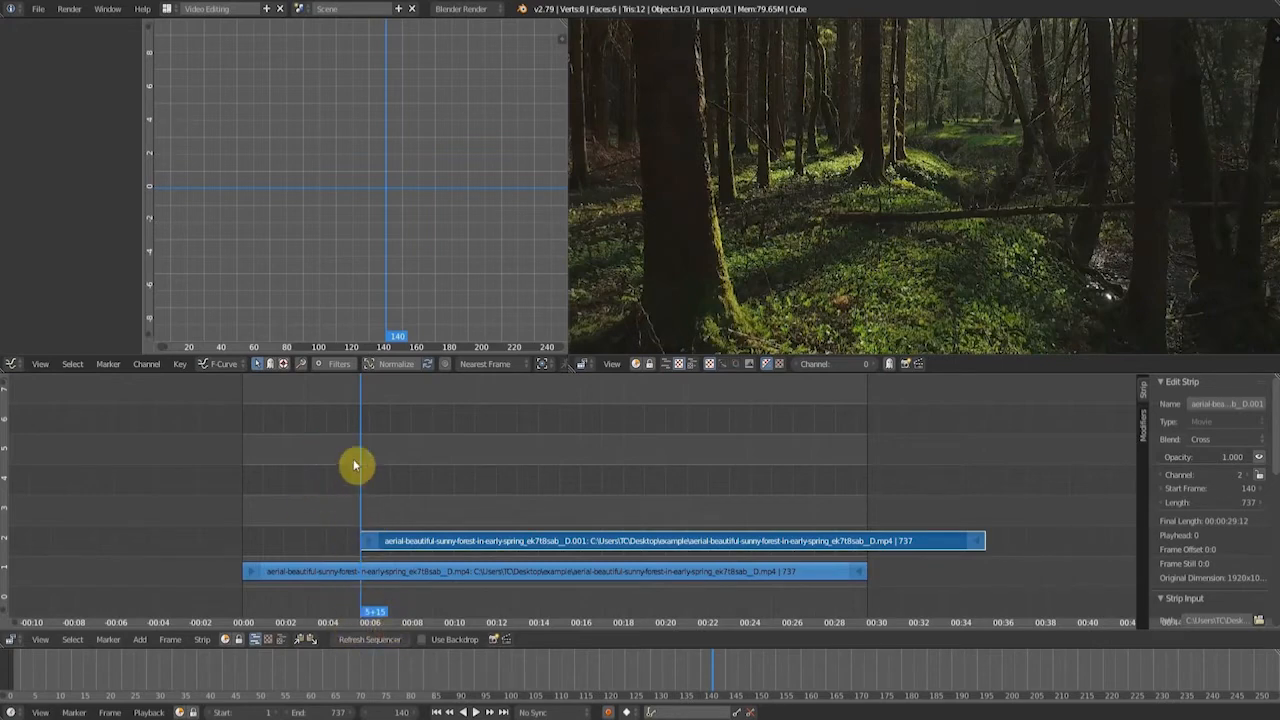
Move the second forest strip to start at frame 116 and delete it from the sequencer.
click(310, 458)
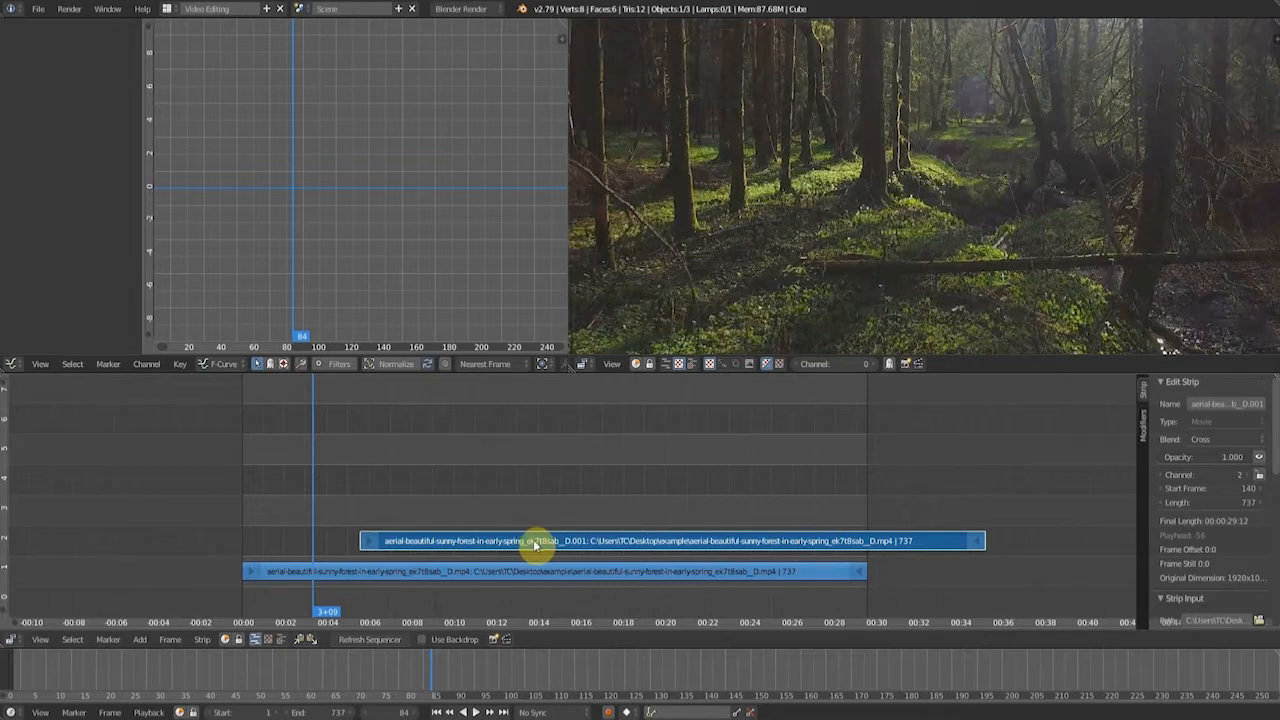
key(g)
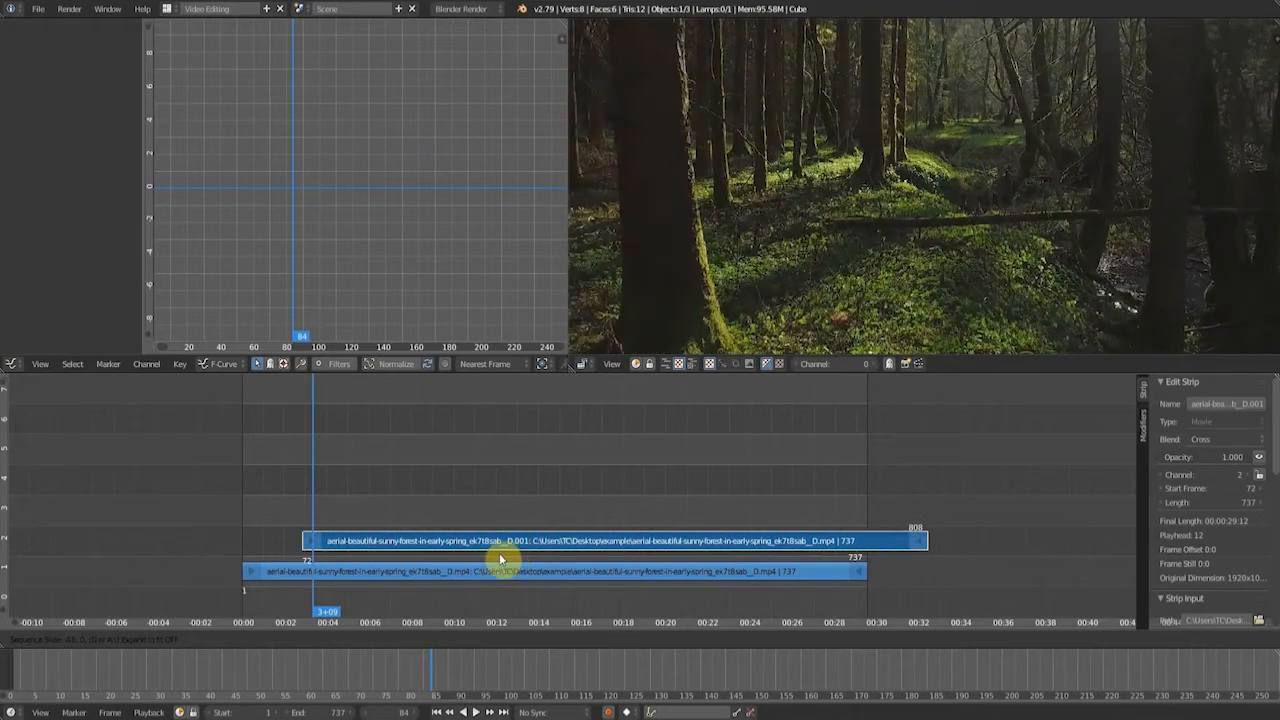
click(582, 556)
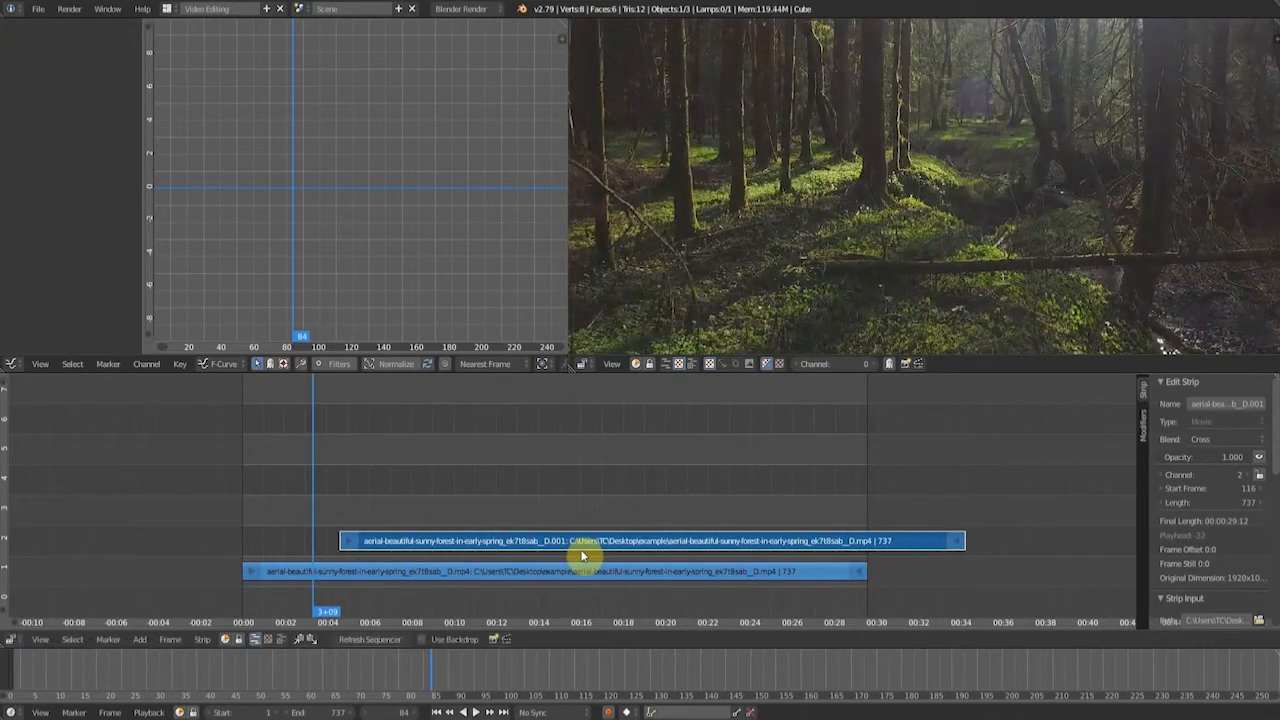
key(x)
click(579, 550)
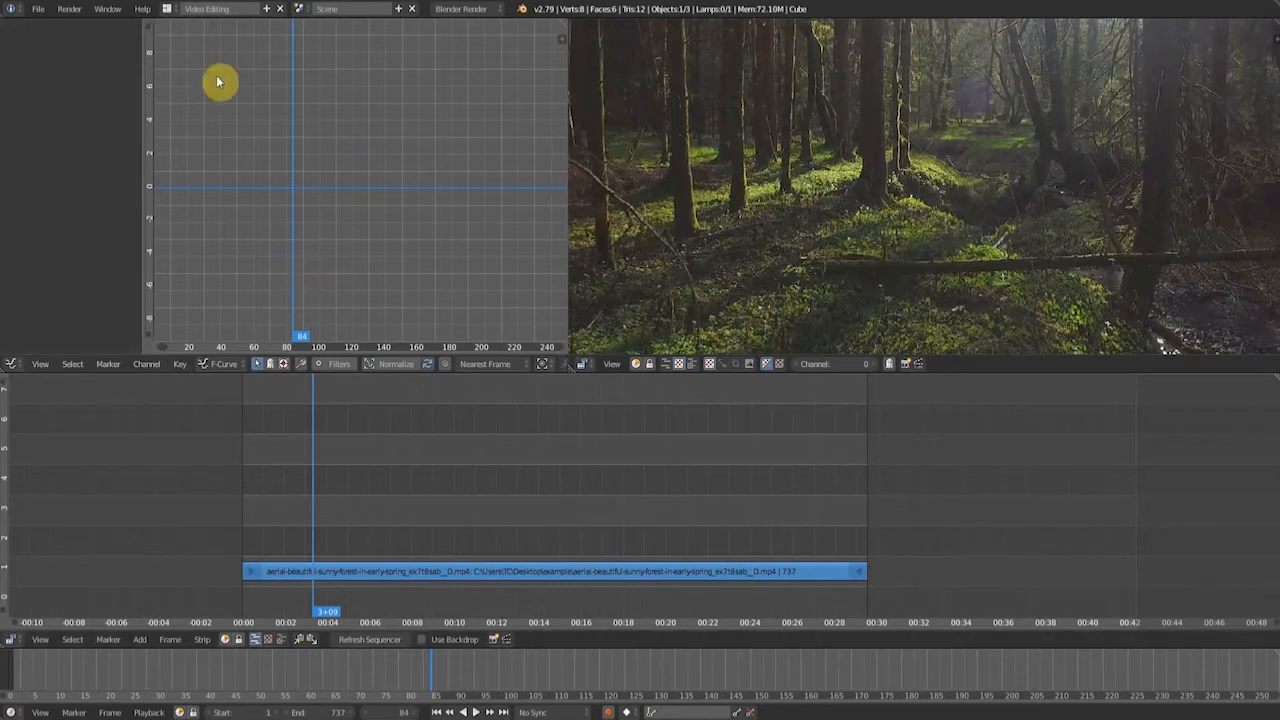
Return to the Default screen layout and show the scene's render settings.
click(167, 9)
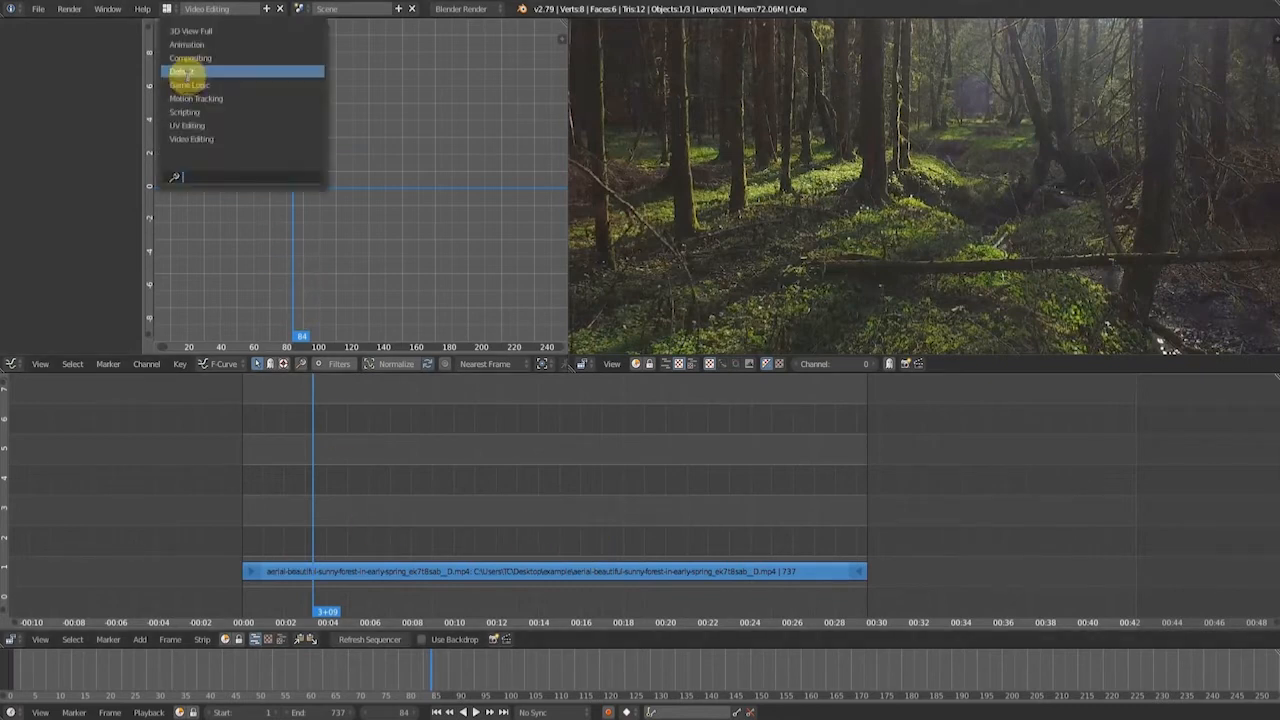
click(188, 72)
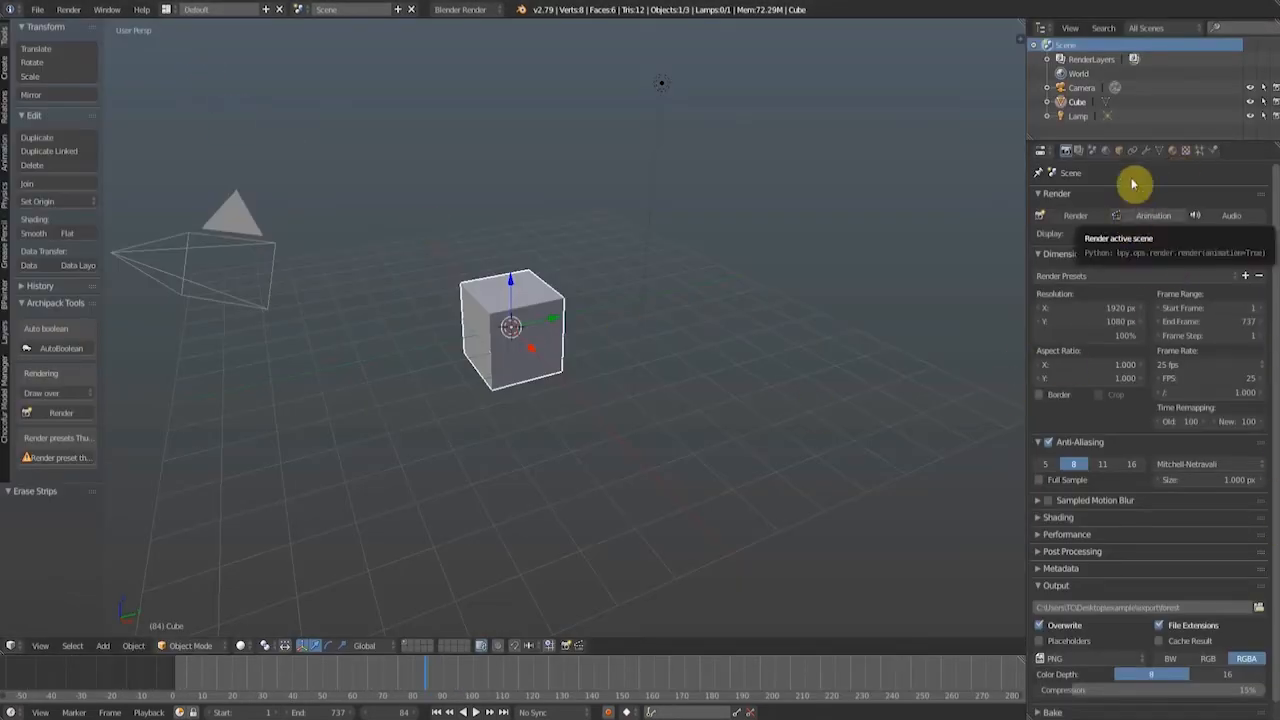
click(1079, 150)
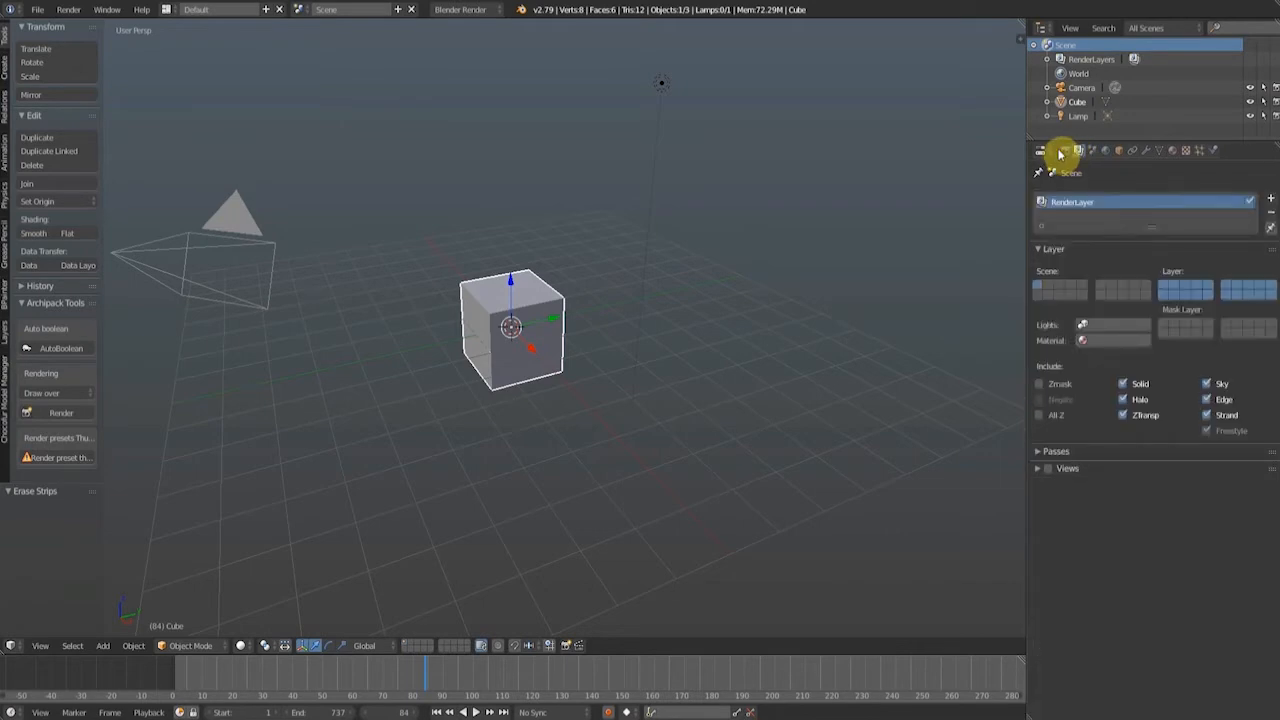
click(1063, 151)
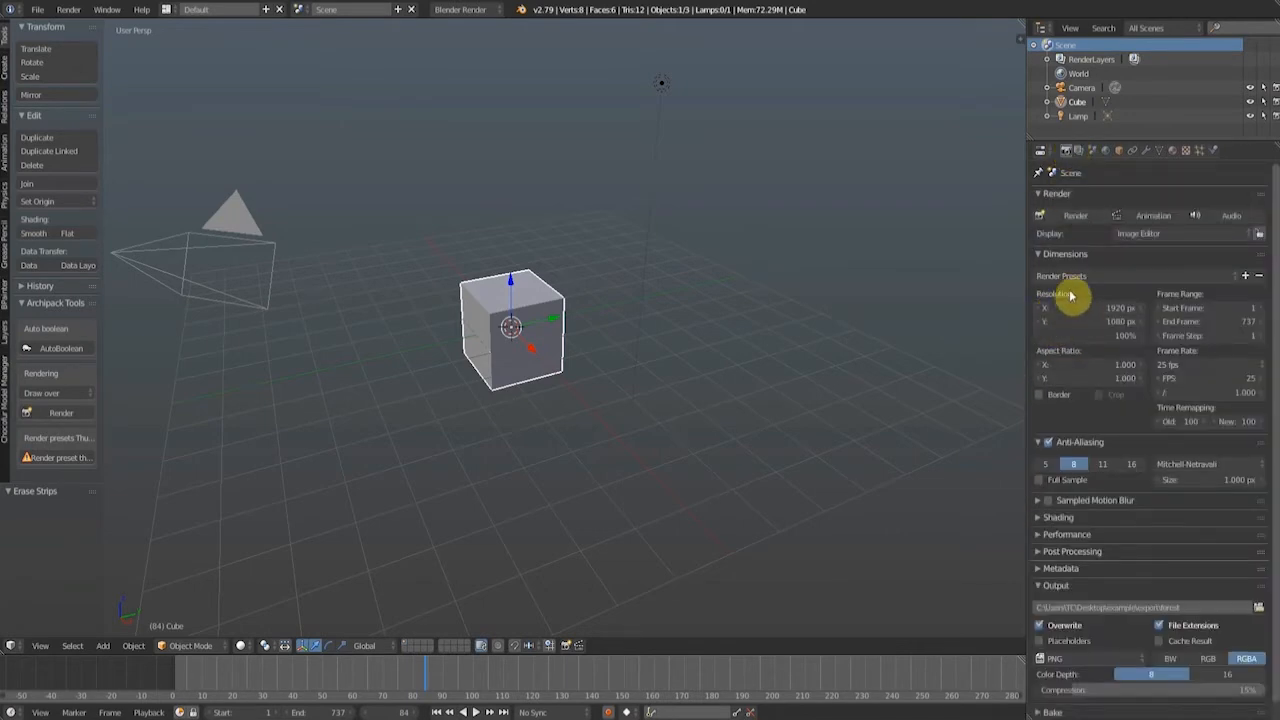
Try a render resolution scale of 50% and restore it to 100%.
click(1115, 335)
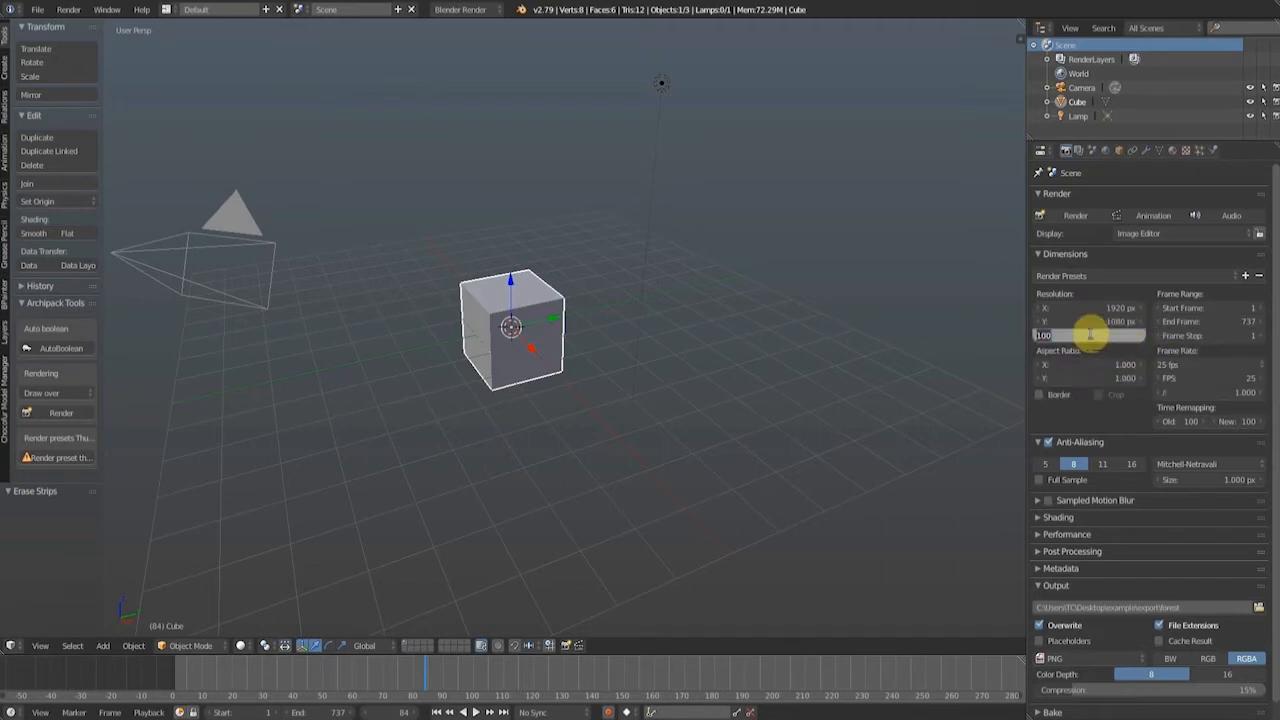
text(50)
key(Return)
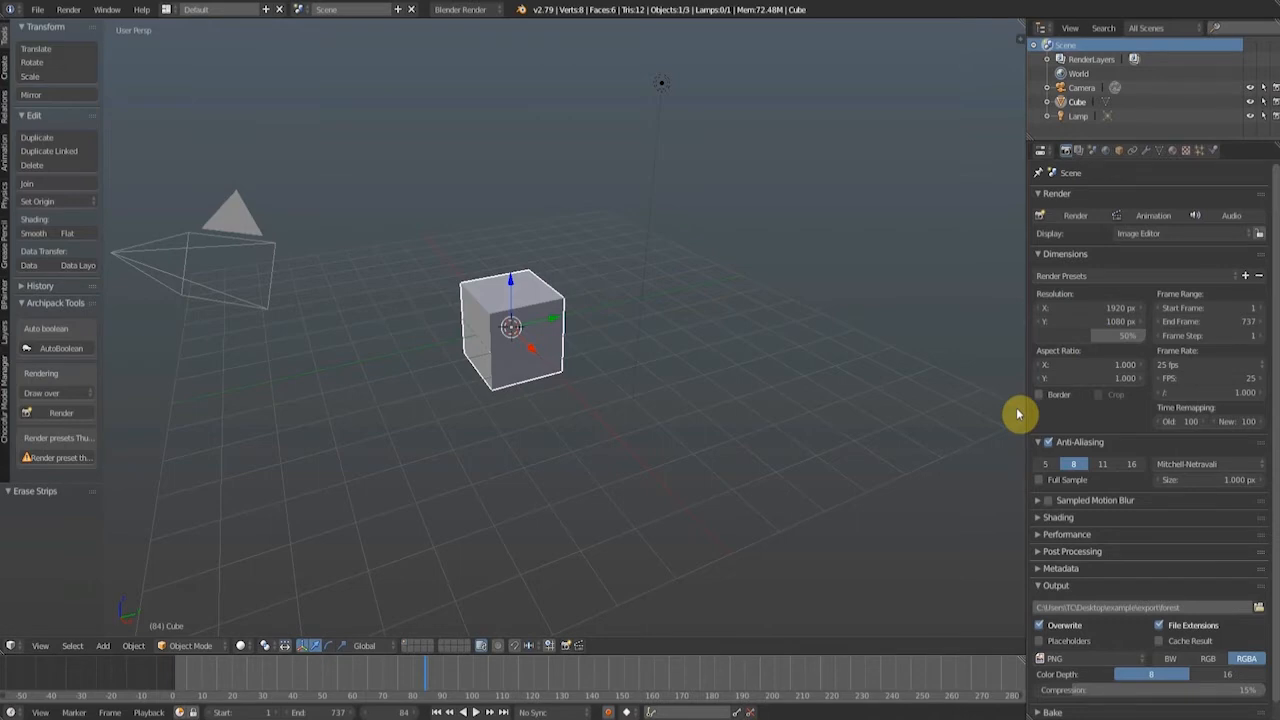
click(1115, 335)
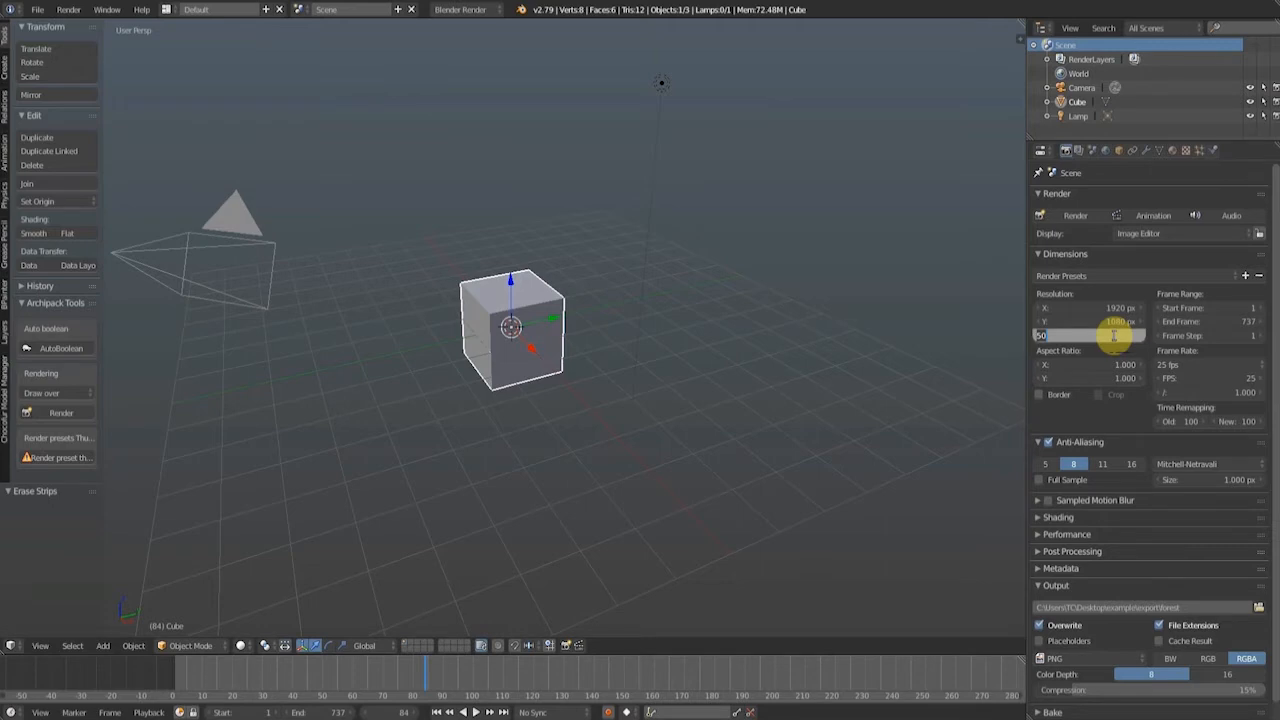
text(100)
key(Return)
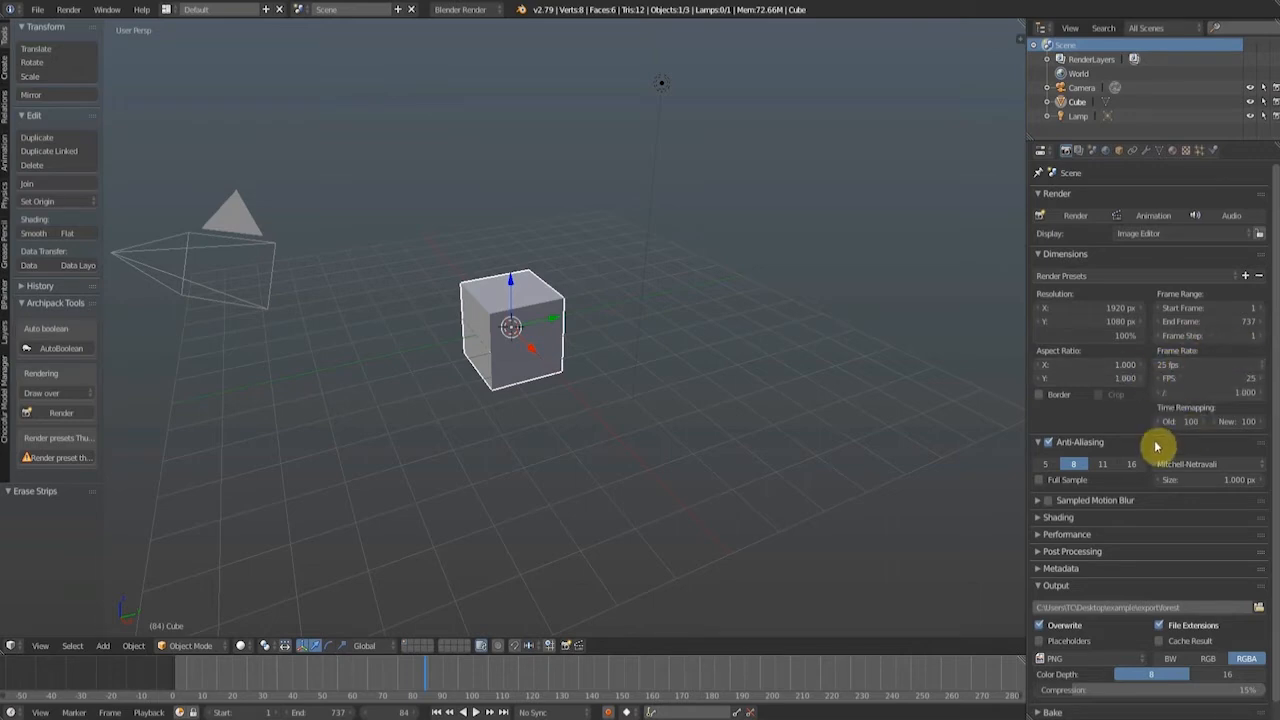
Set the render output's file format to PNG.
scroll(1154, 443, down, 1)
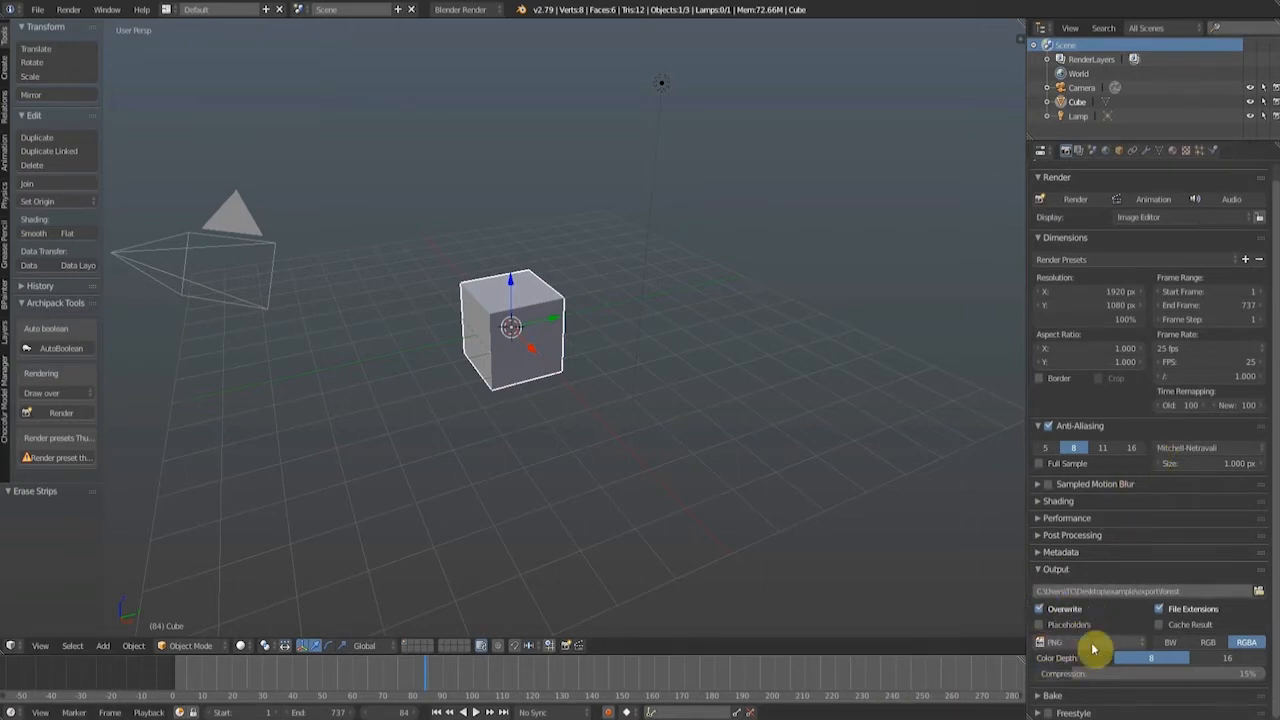
click(1127, 645)
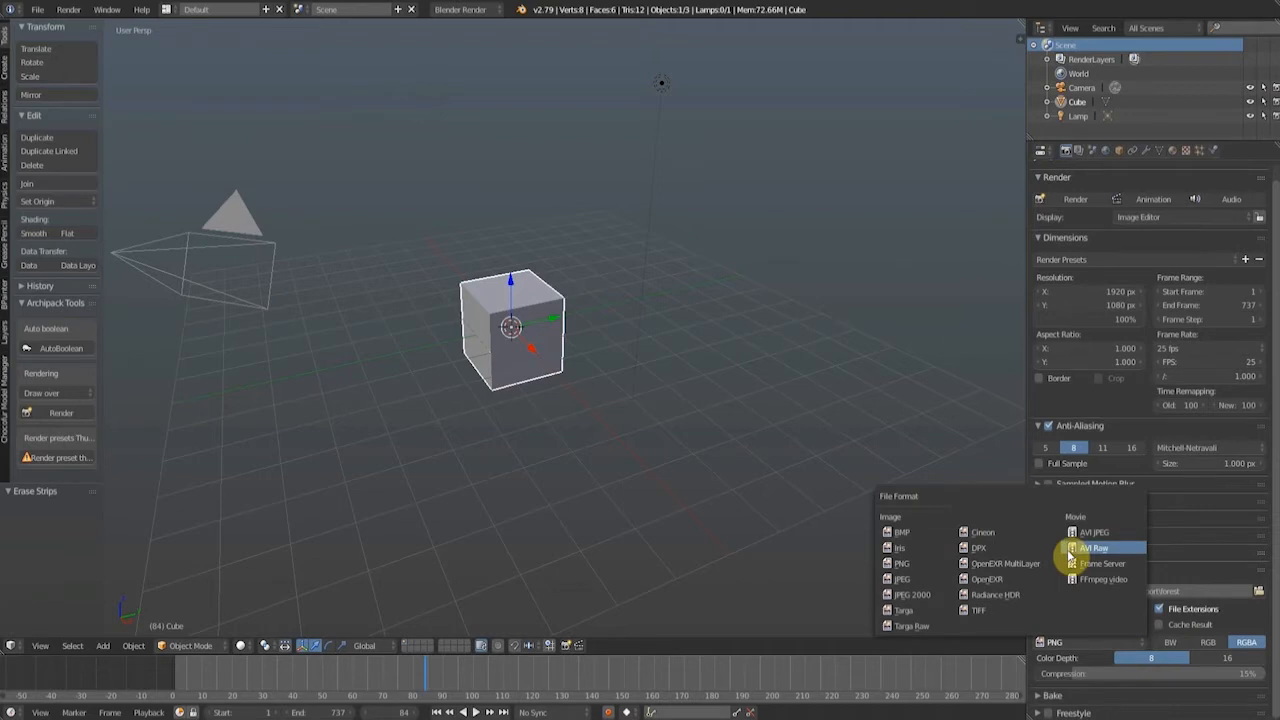
click(904, 565)
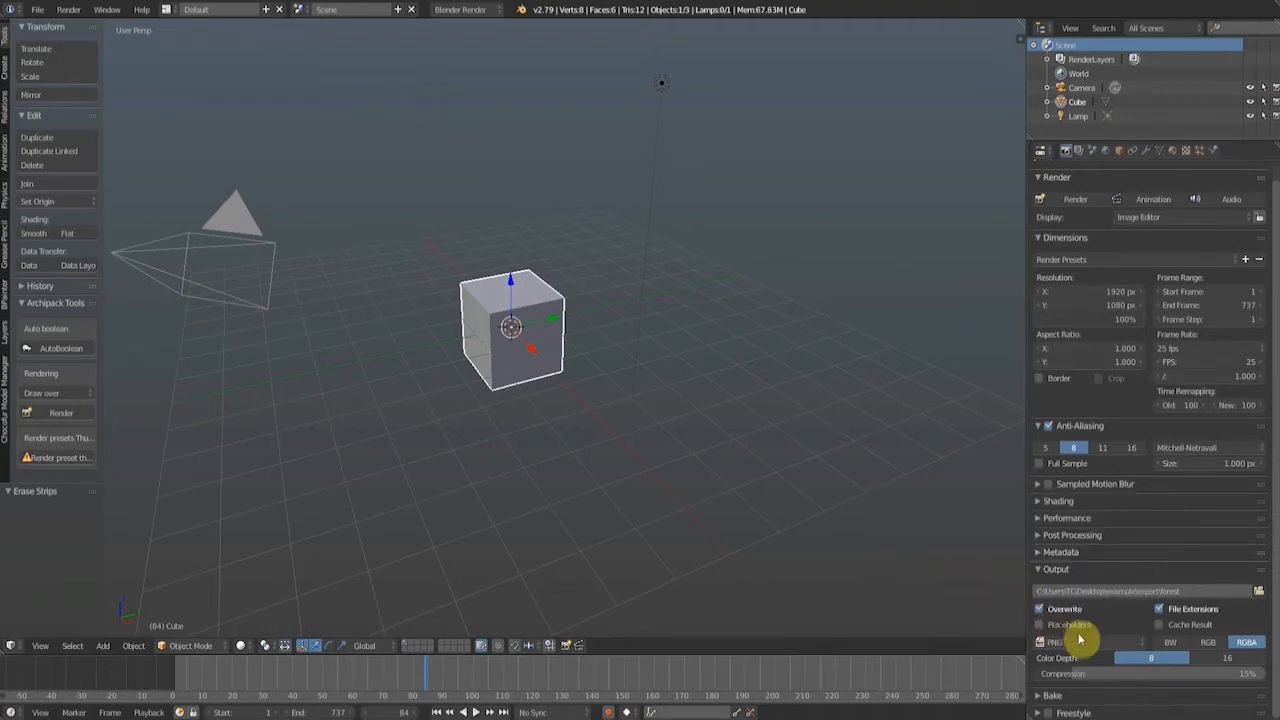
Set the render output to the example\export folder with the file name forest, and render the animation.
click(1262, 594)
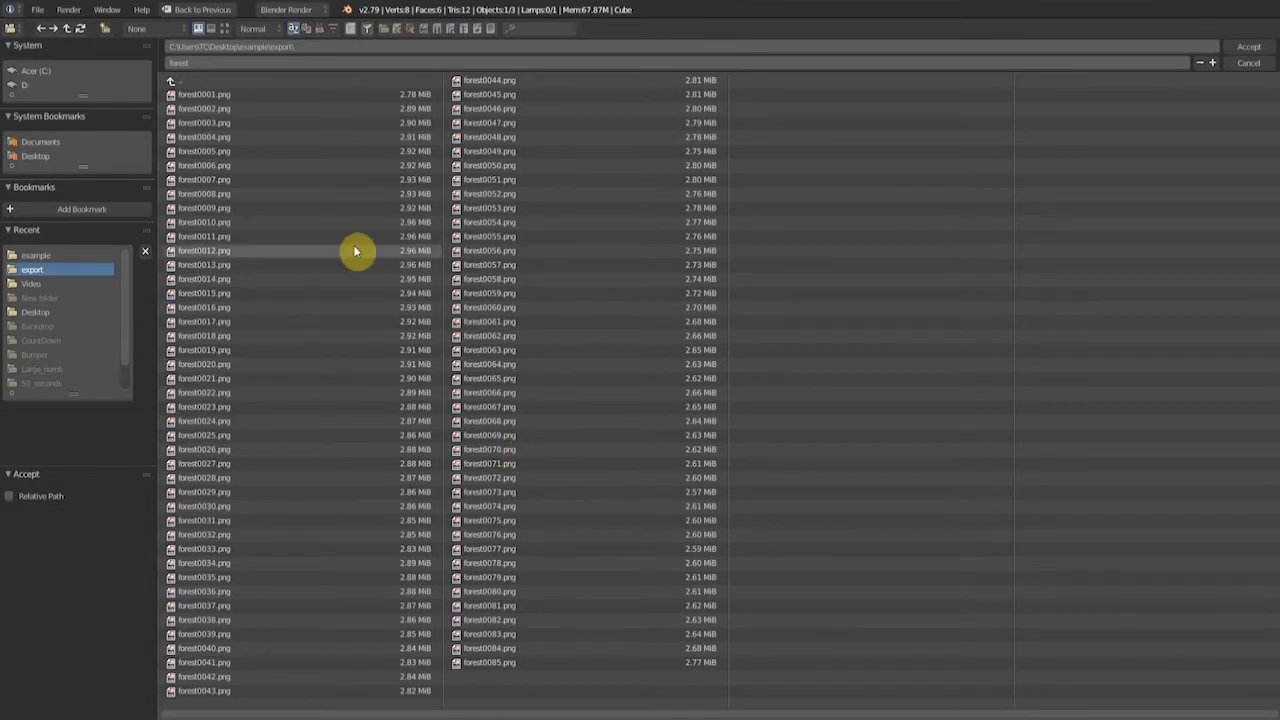
click(234, 63)
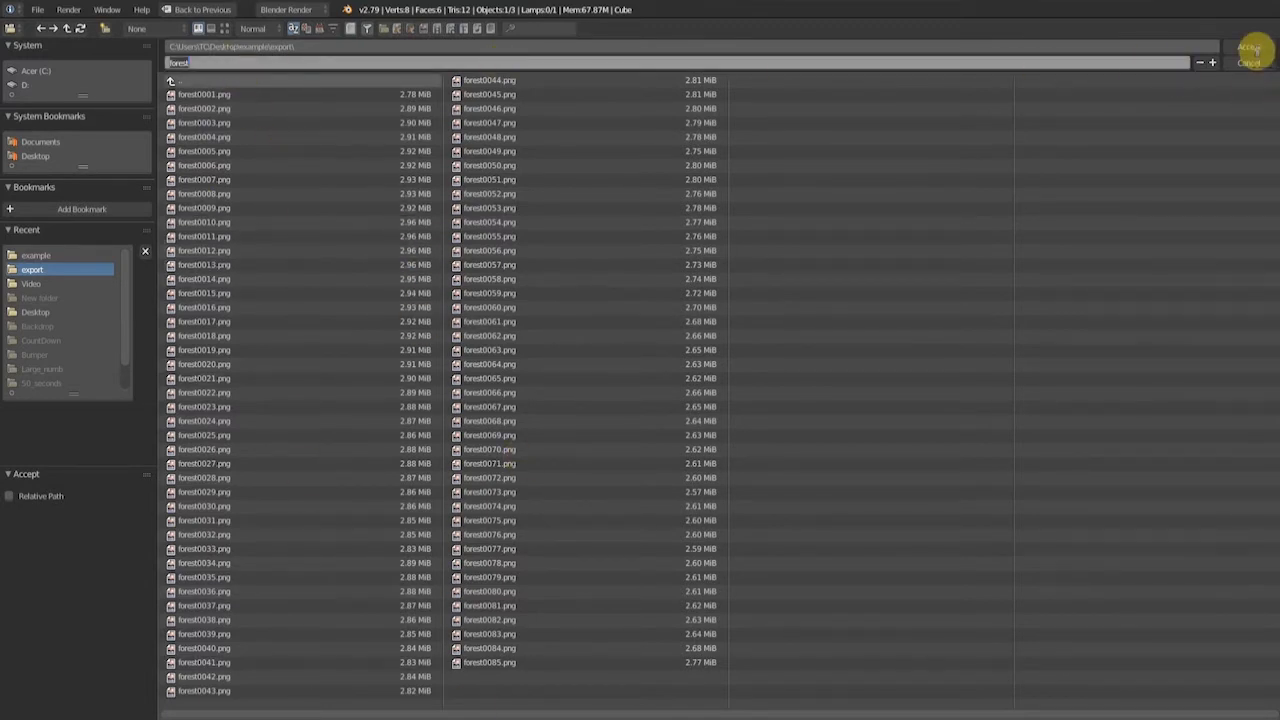
click(1250, 48)
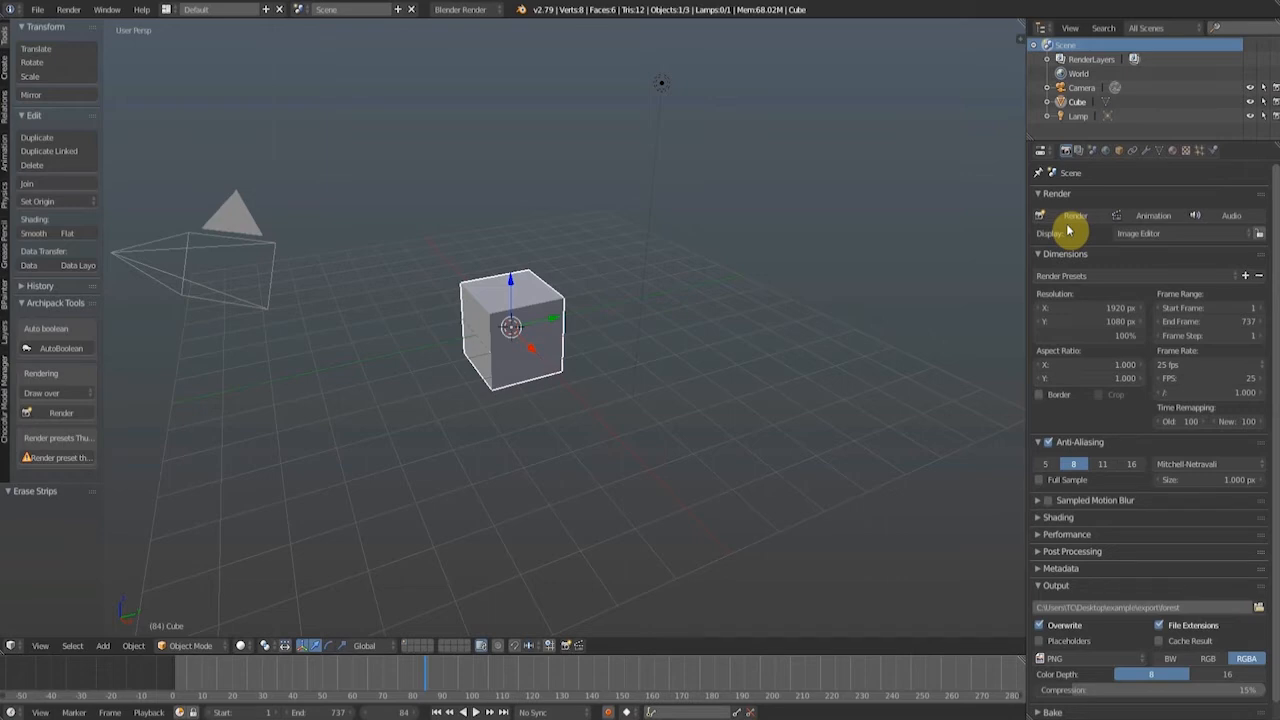
click(1147, 218)
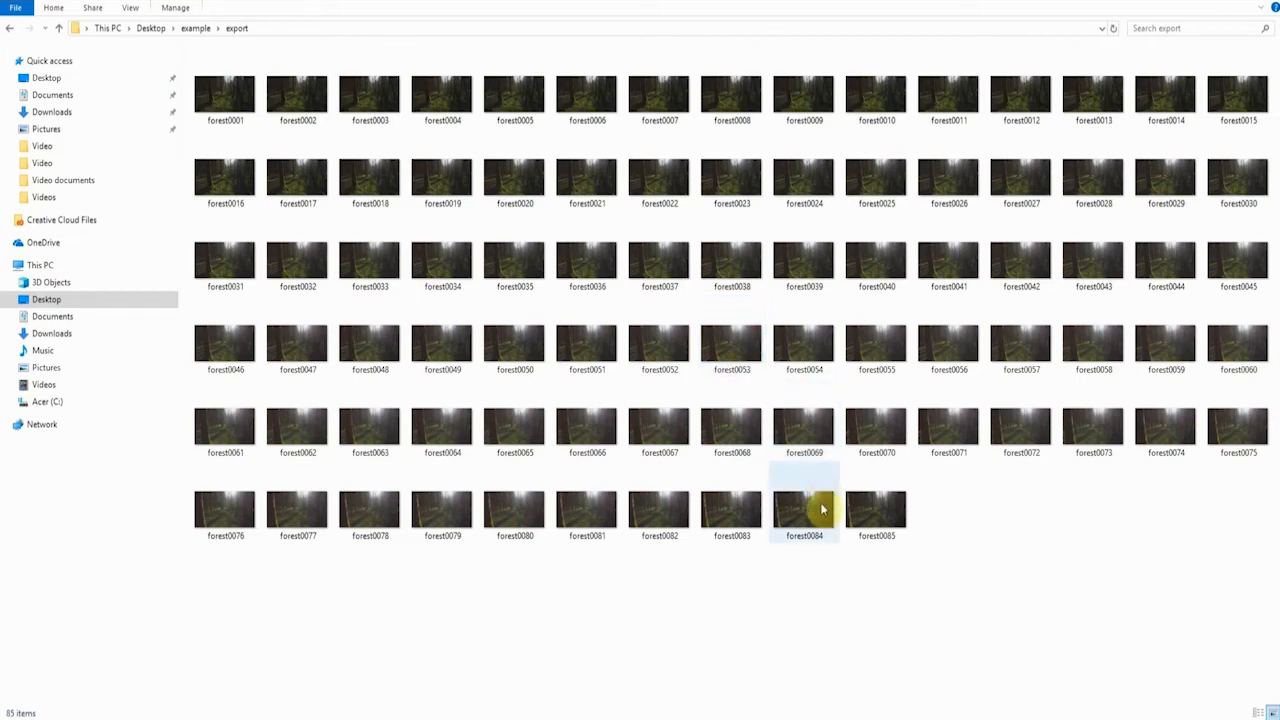
Check the rendered forest PNG frames in the export folder through to the last numbered image.
drag(189, 593, 1157, 100)
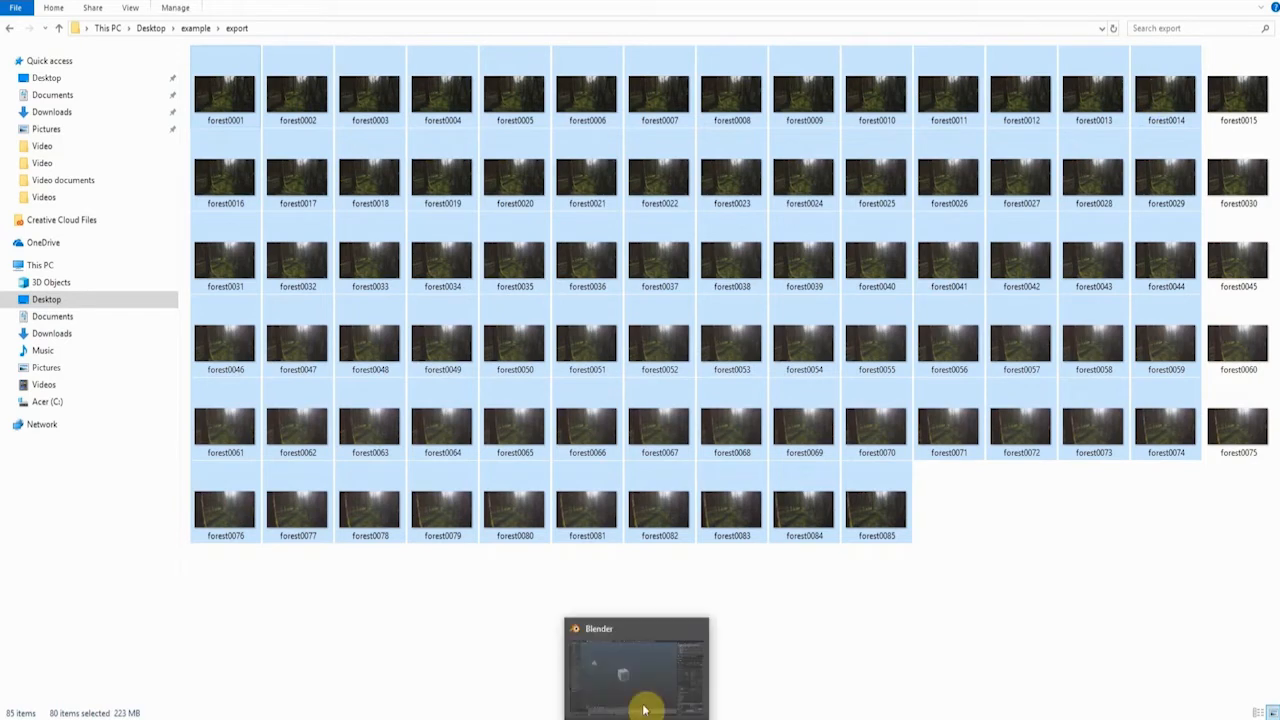
click(926, 608)
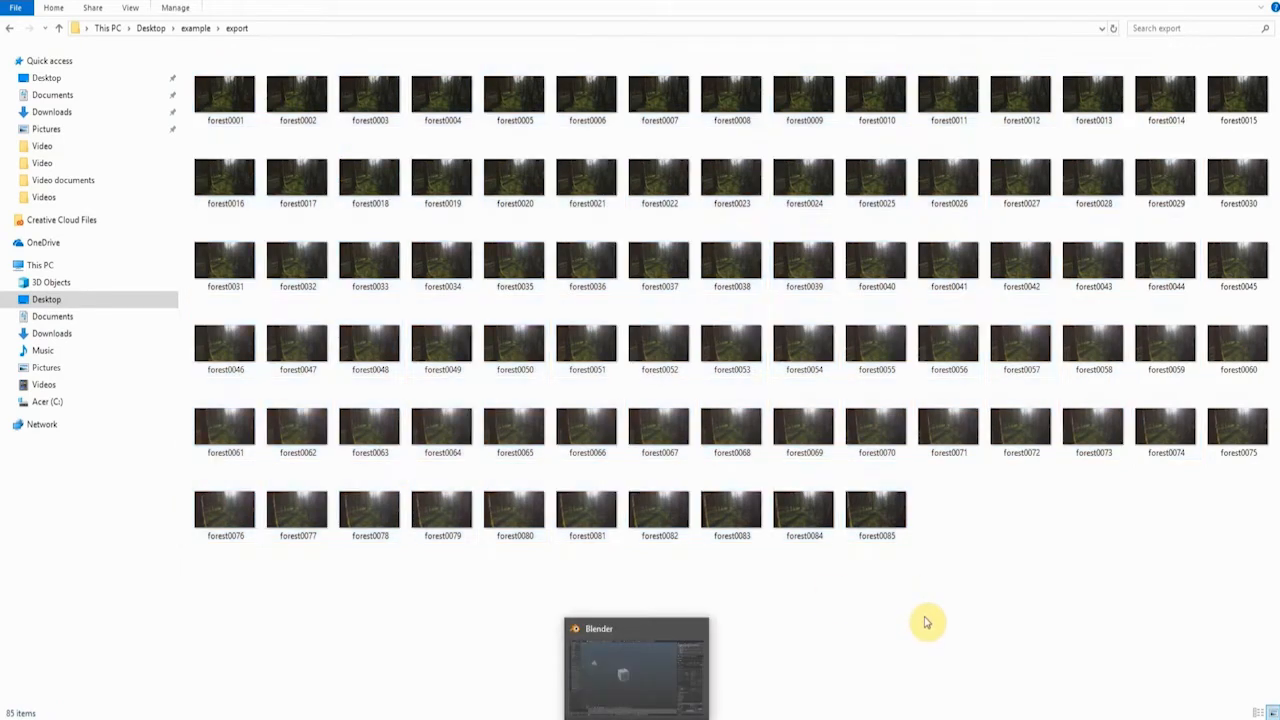
click(892, 514)
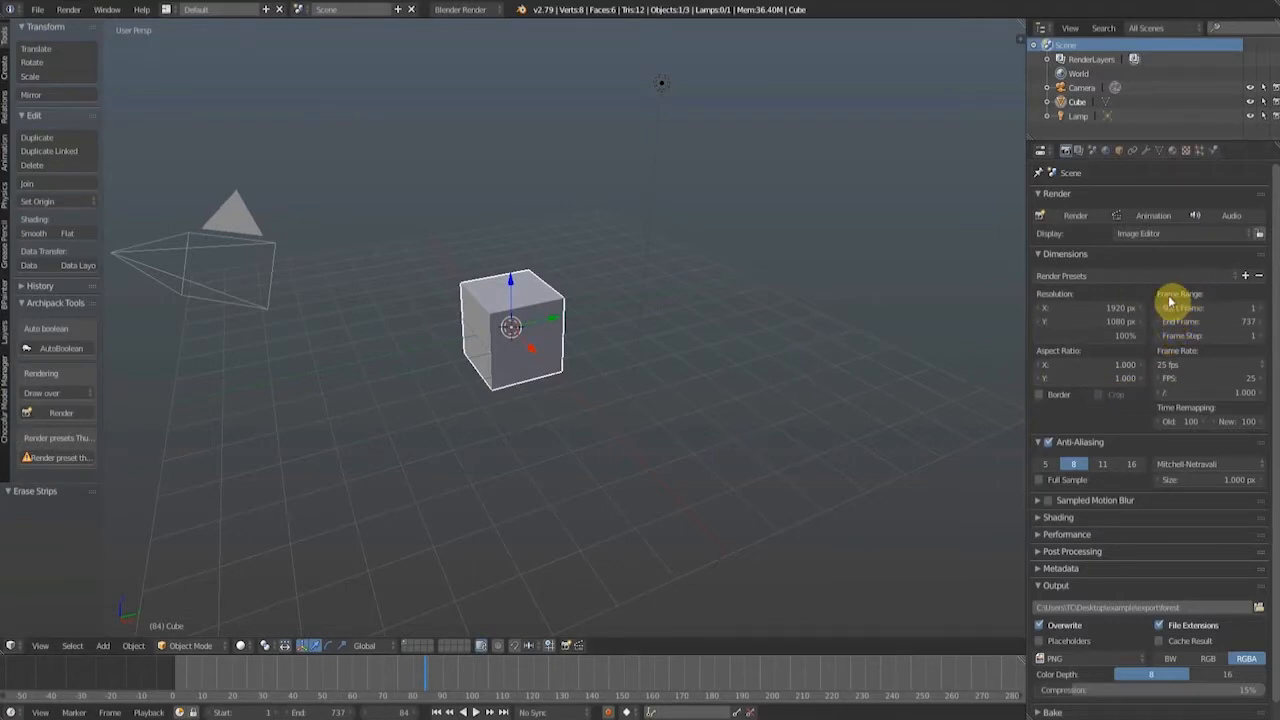
Return to Blender and set the render frame range's start frame to 86.
click(1212, 309)
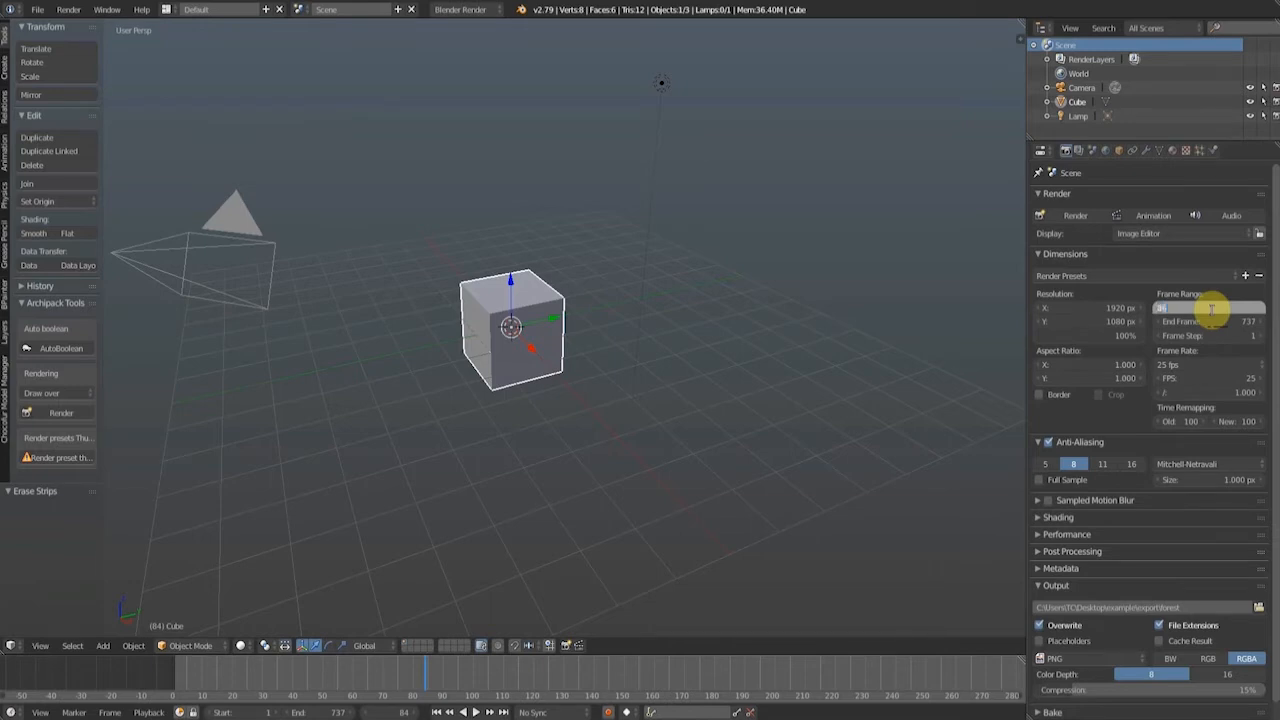
text(86)
key(Return)
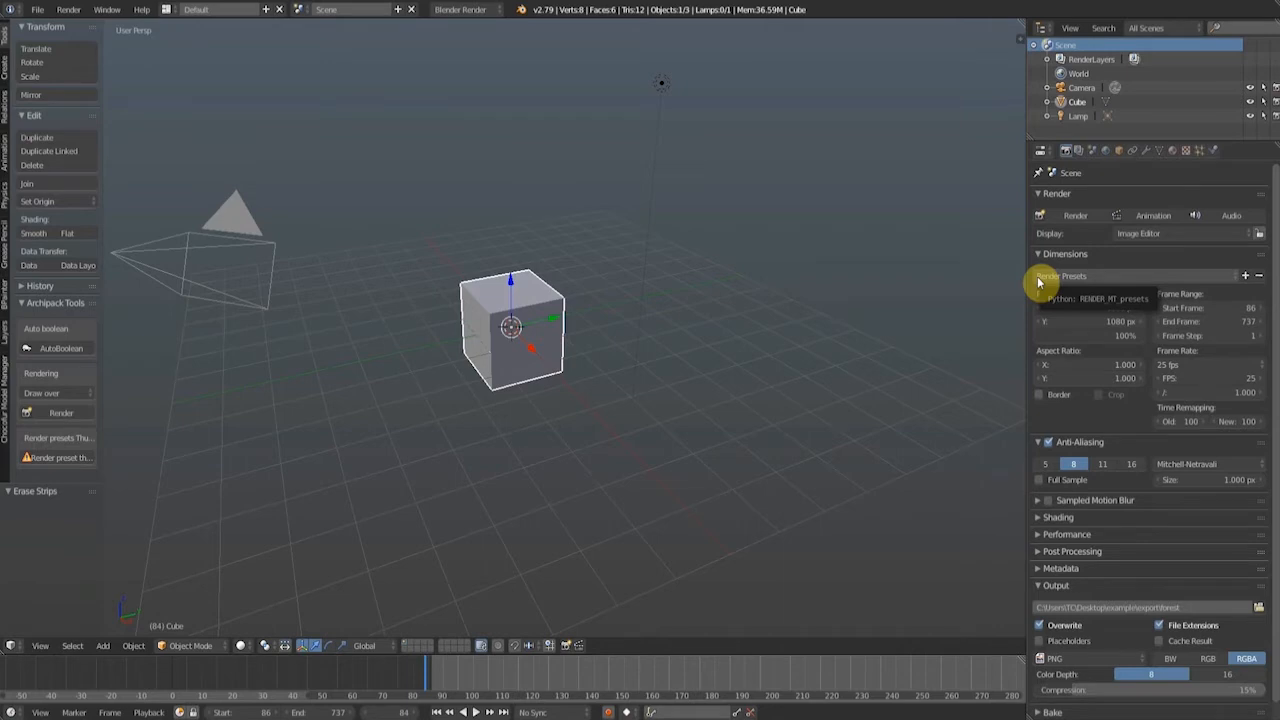
Switch to the Video Editing screen layout and delete the forest movie strip from the sequencer.
click(170, 11)
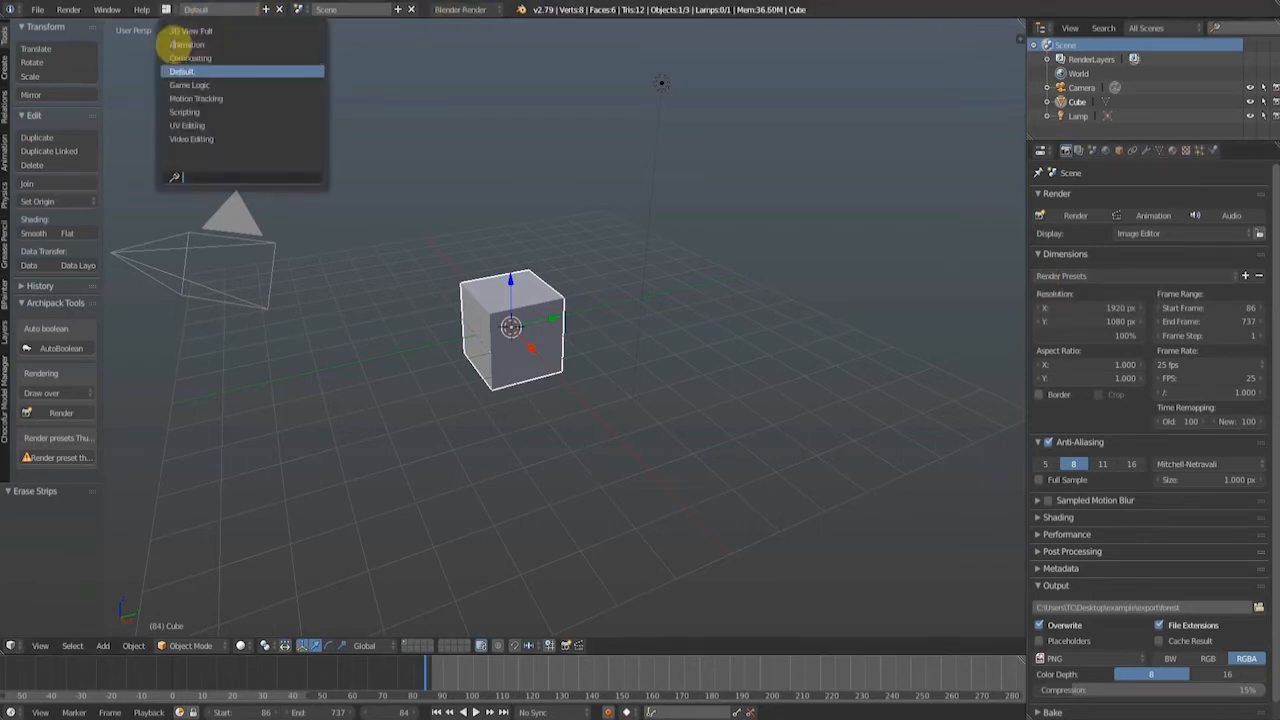
click(188, 143)
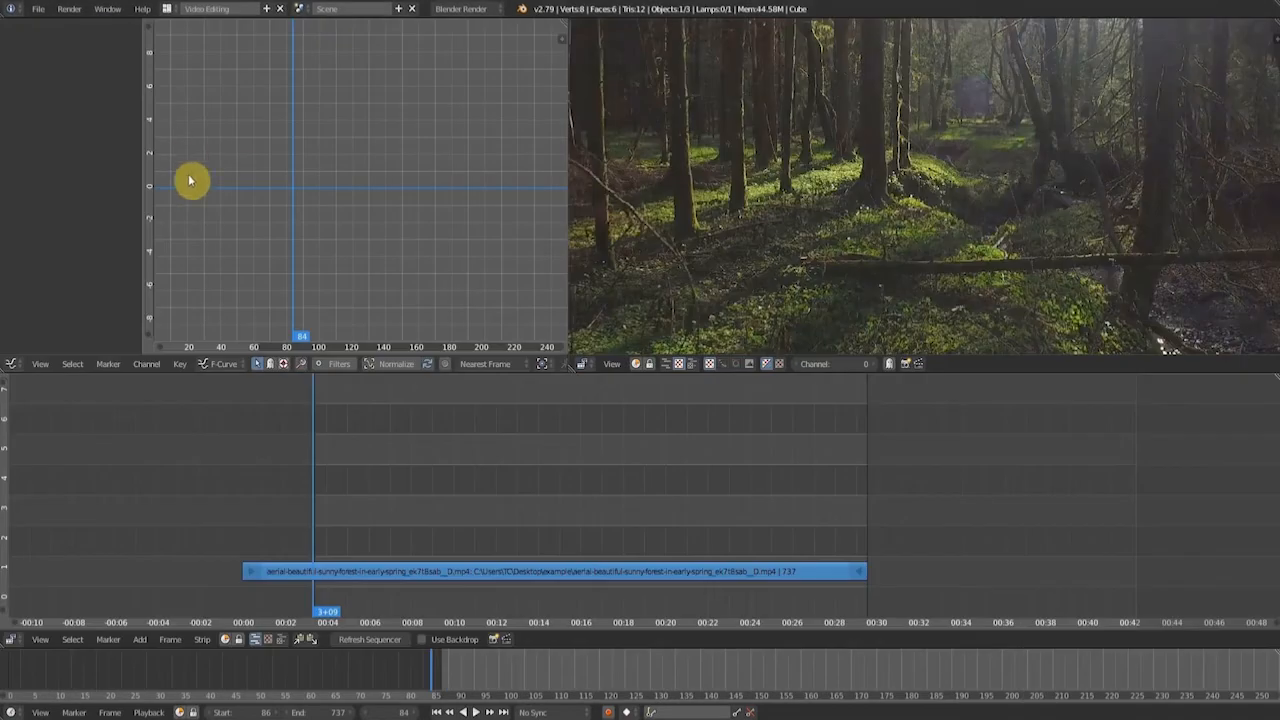
right_click(366, 576)
key(x)
click(366, 580)
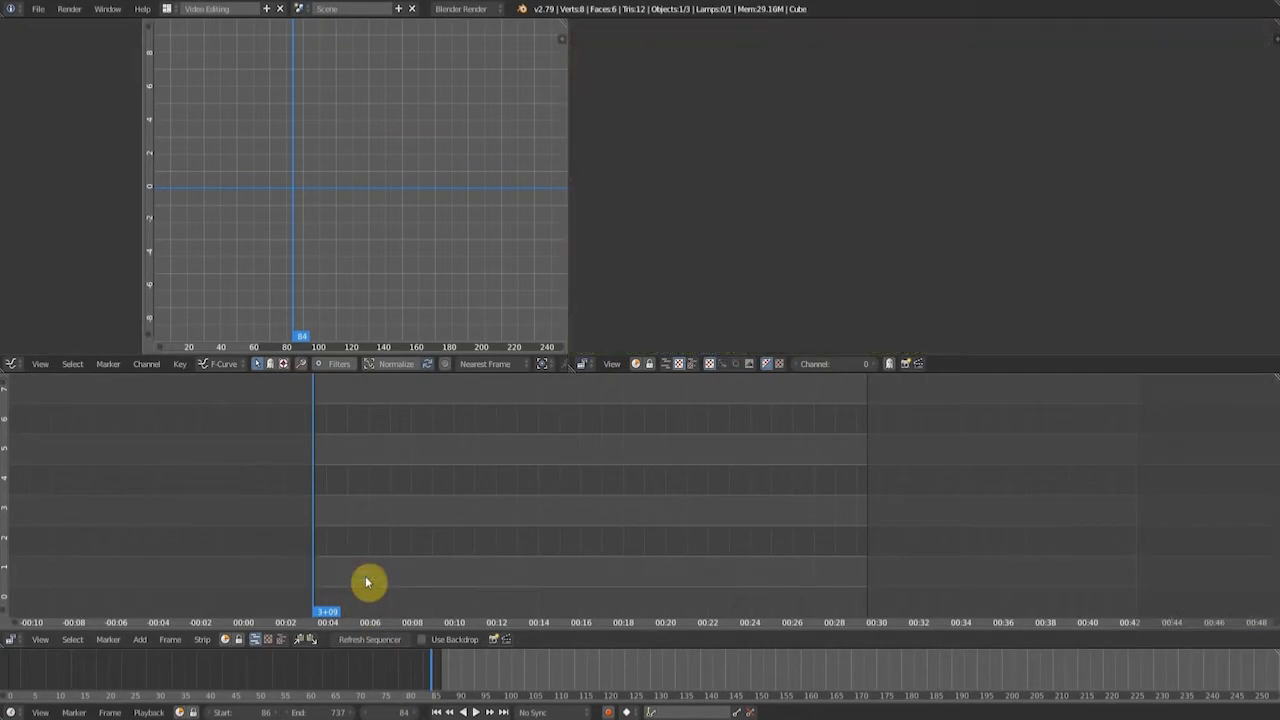
Add all forest PNG images from the example\export folder to the sequencer as one image strip.
click(141, 640)
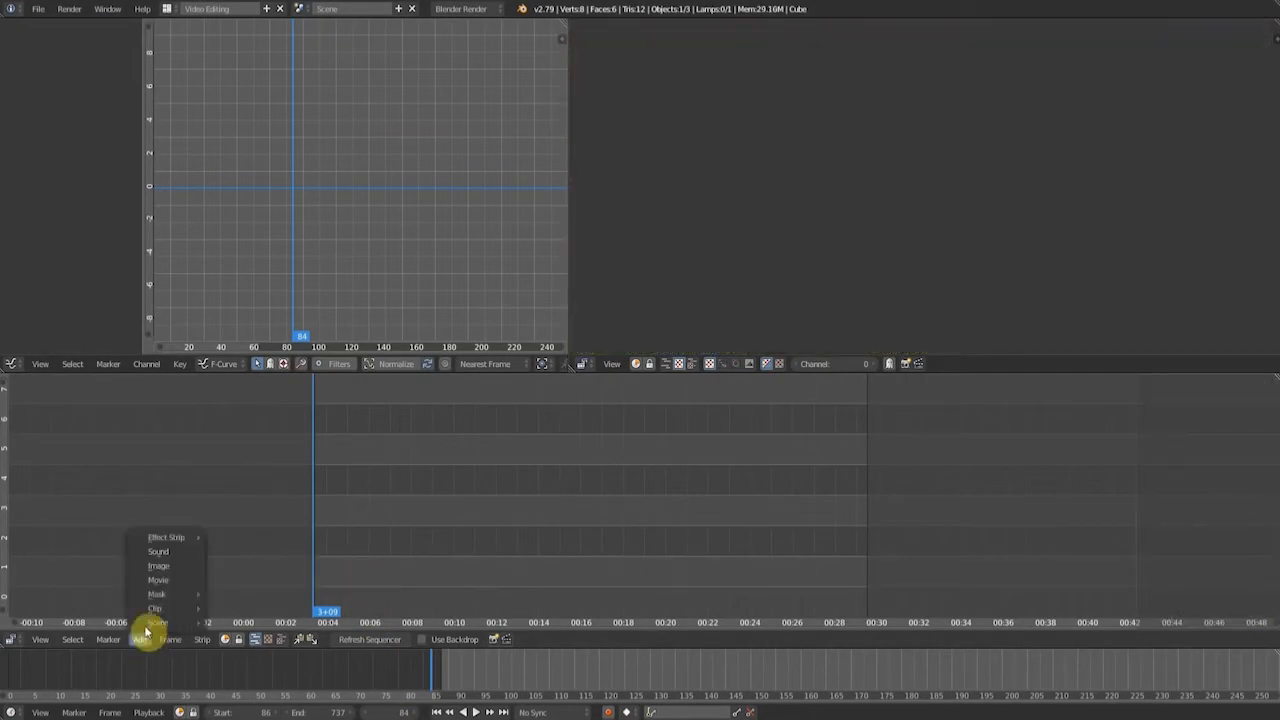
click(166, 566)
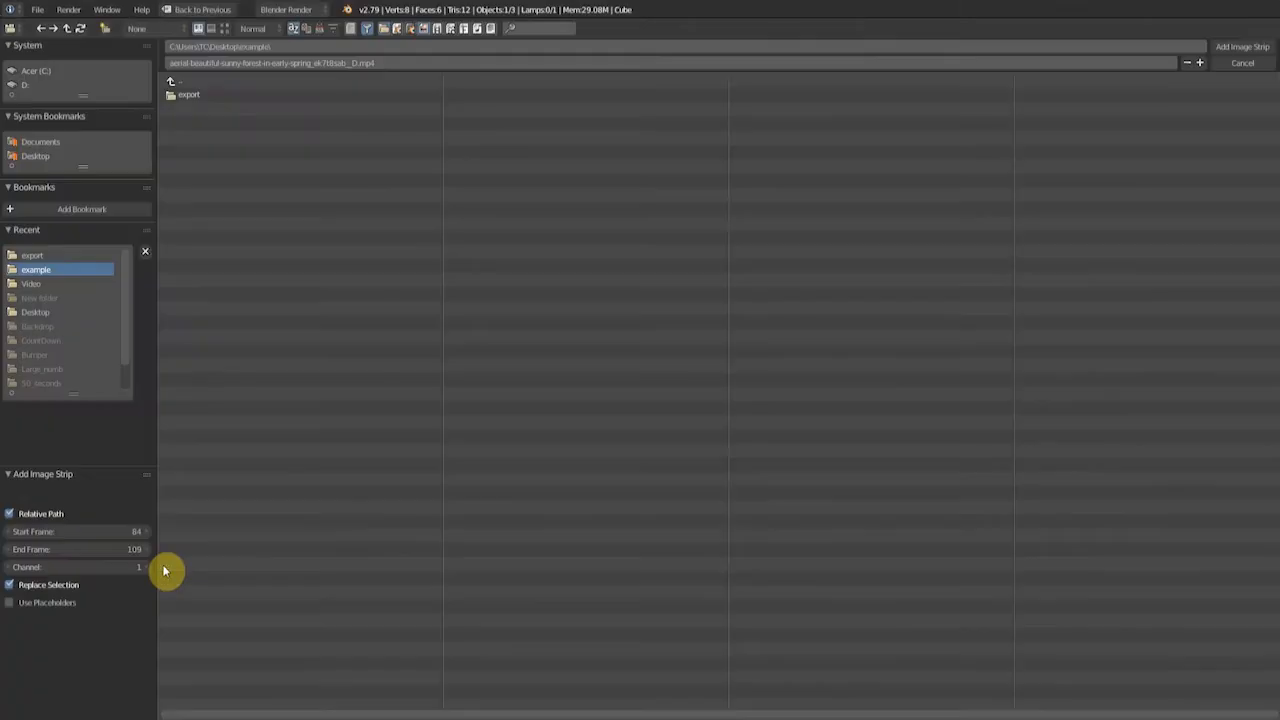
click(185, 96)
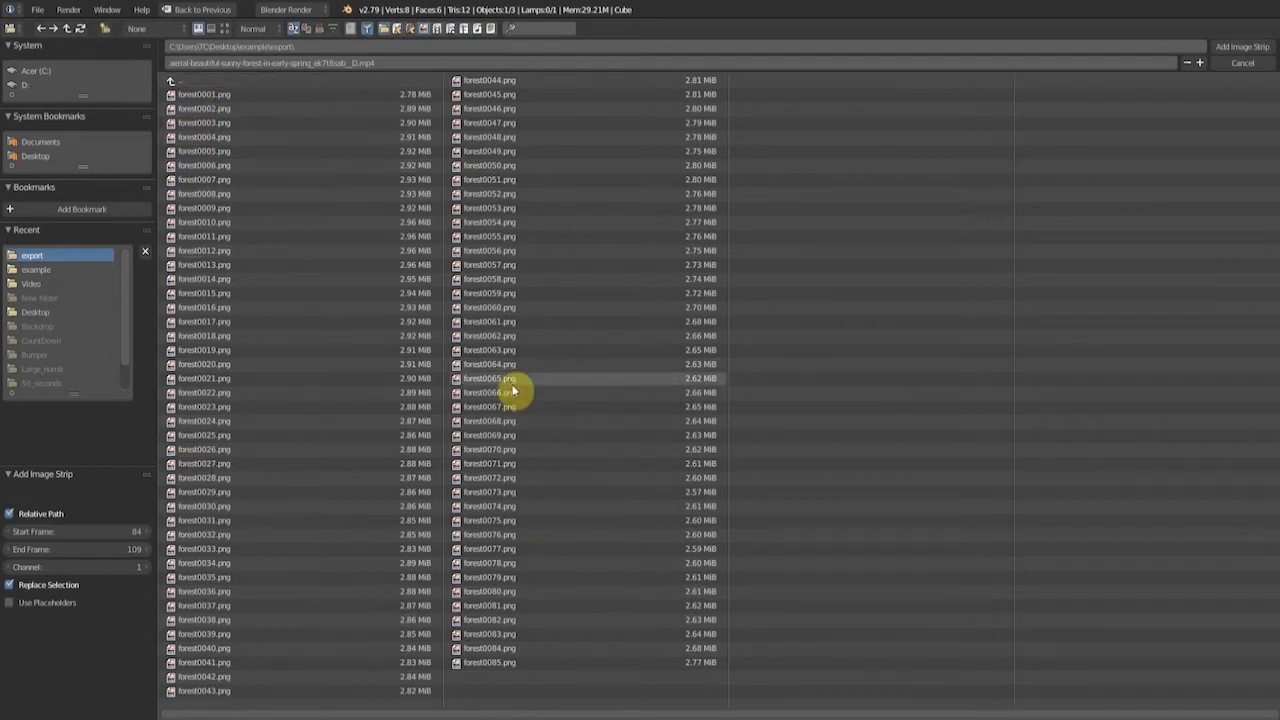
key(a)
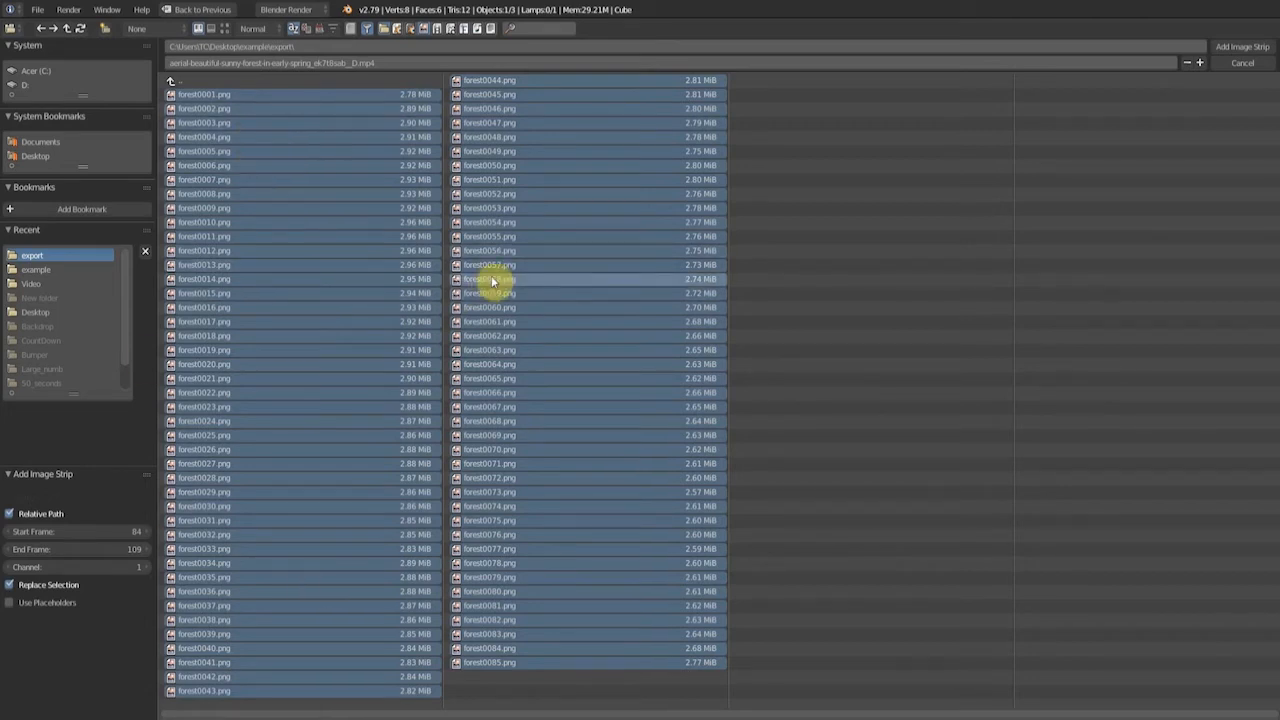
click(1236, 47)
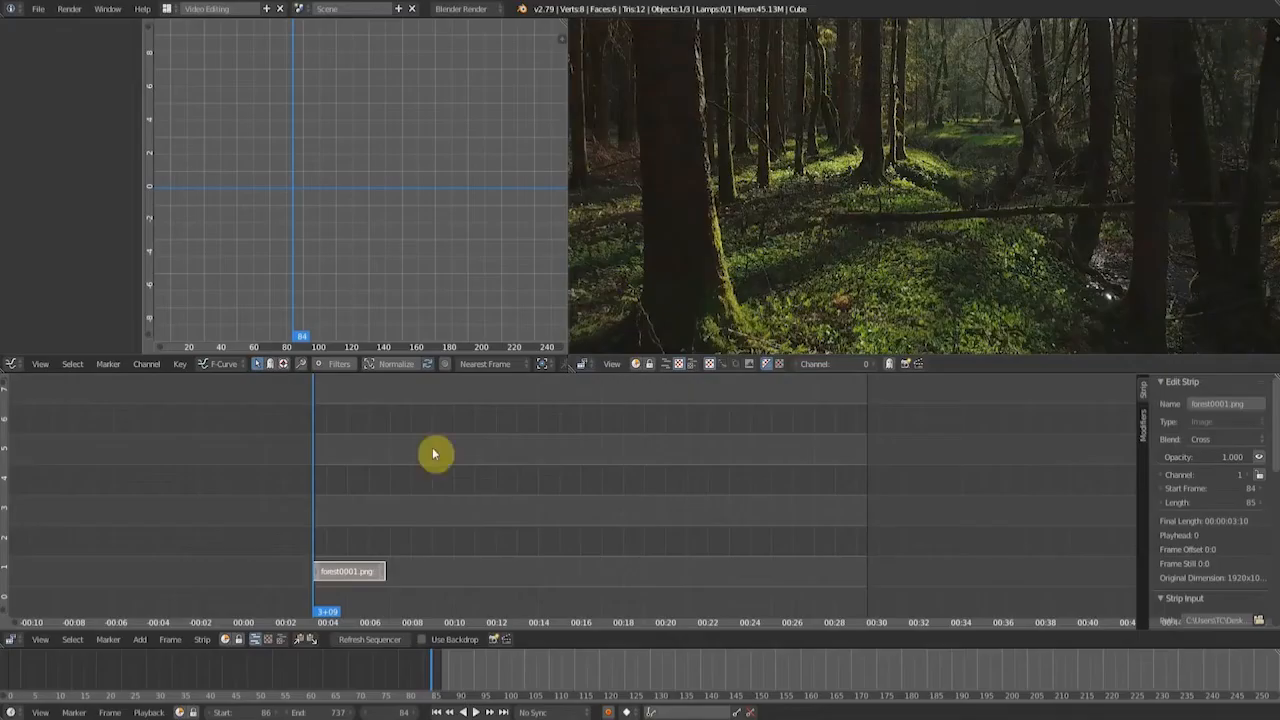
Play back the image sequence strip and stop the playback partway through.
key(alt+a)
key(alt+a)
click(337, 543)
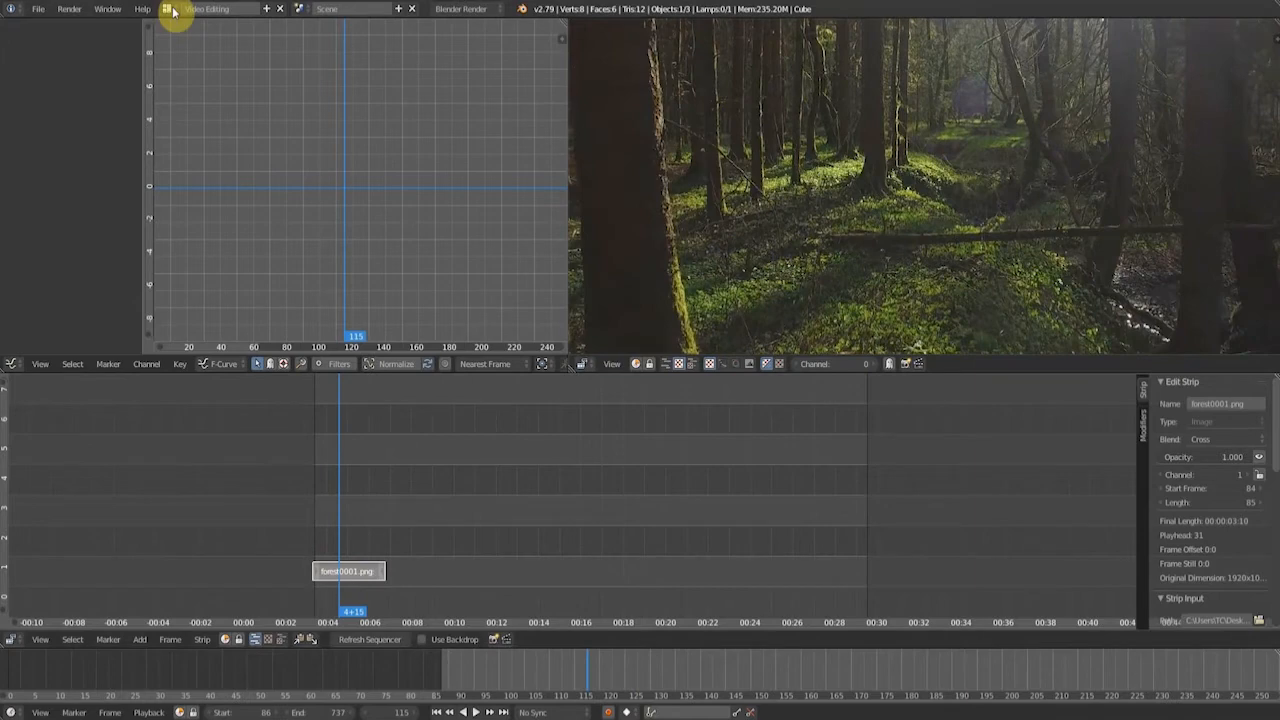
Return to the Default screen layout and set the render output's file format to FFmpeg video.
click(169, 10)
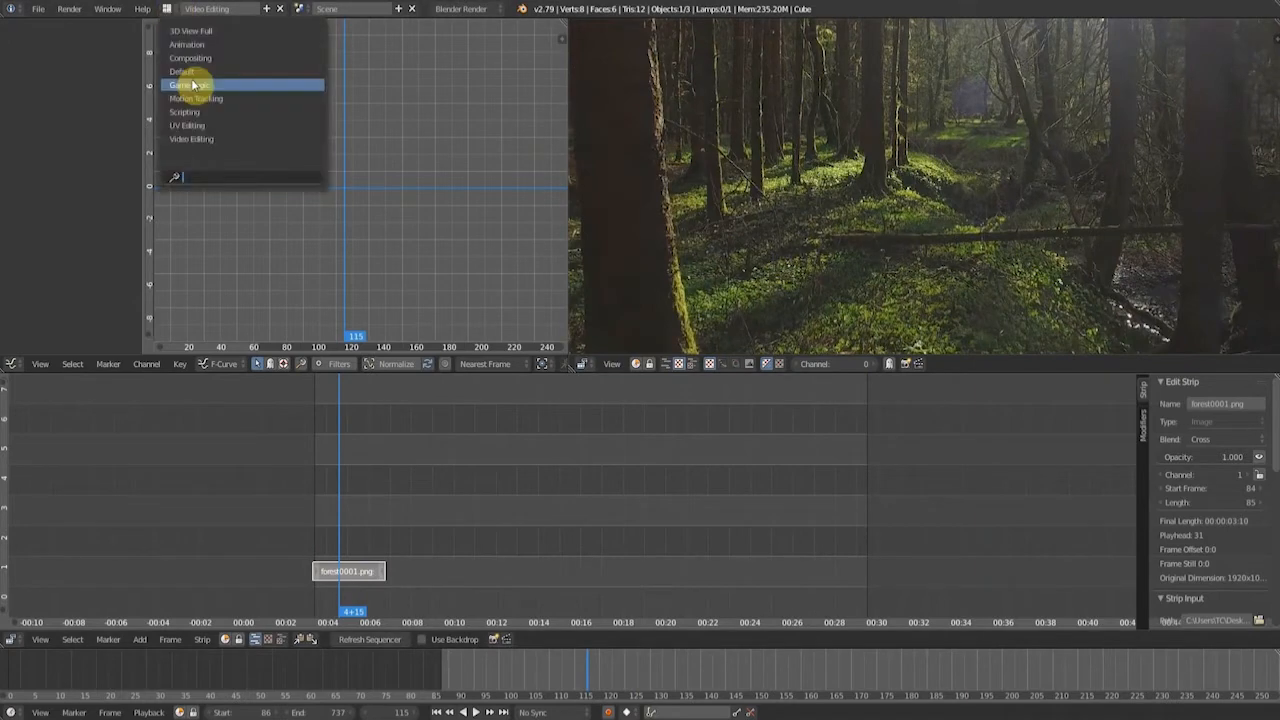
click(182, 71)
scroll(1085, 430, down, 1)
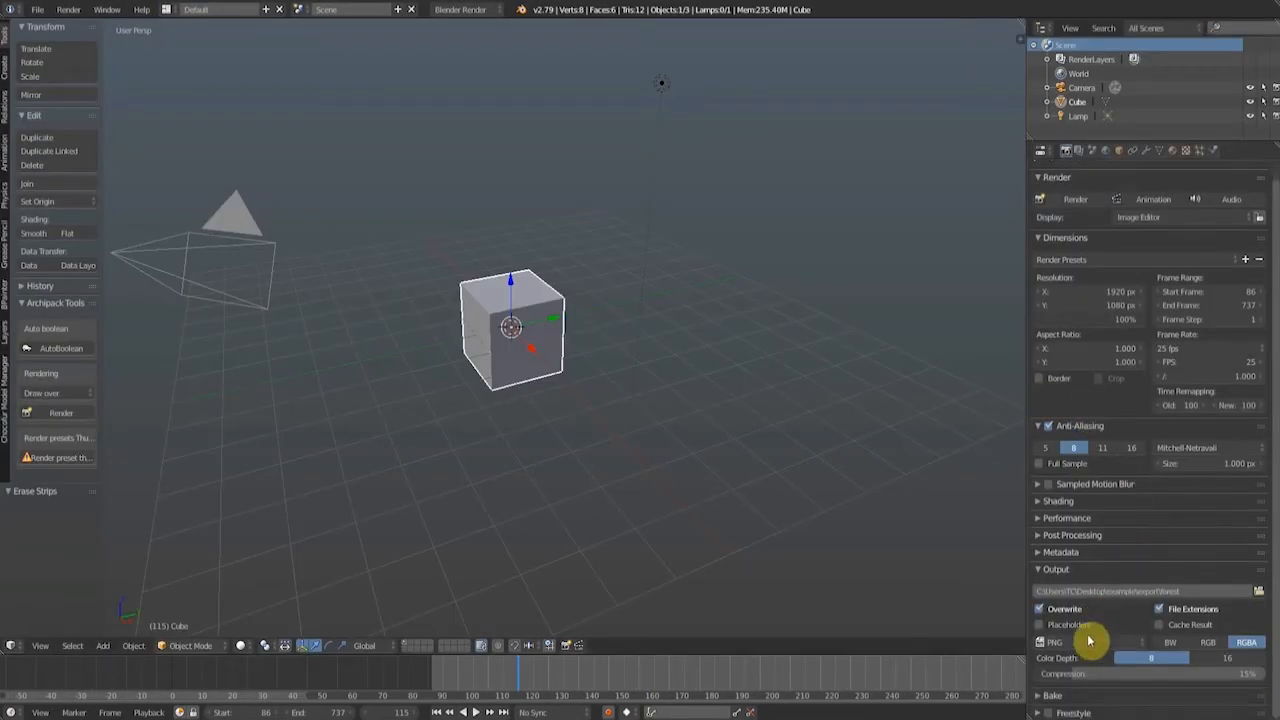
click(1088, 642)
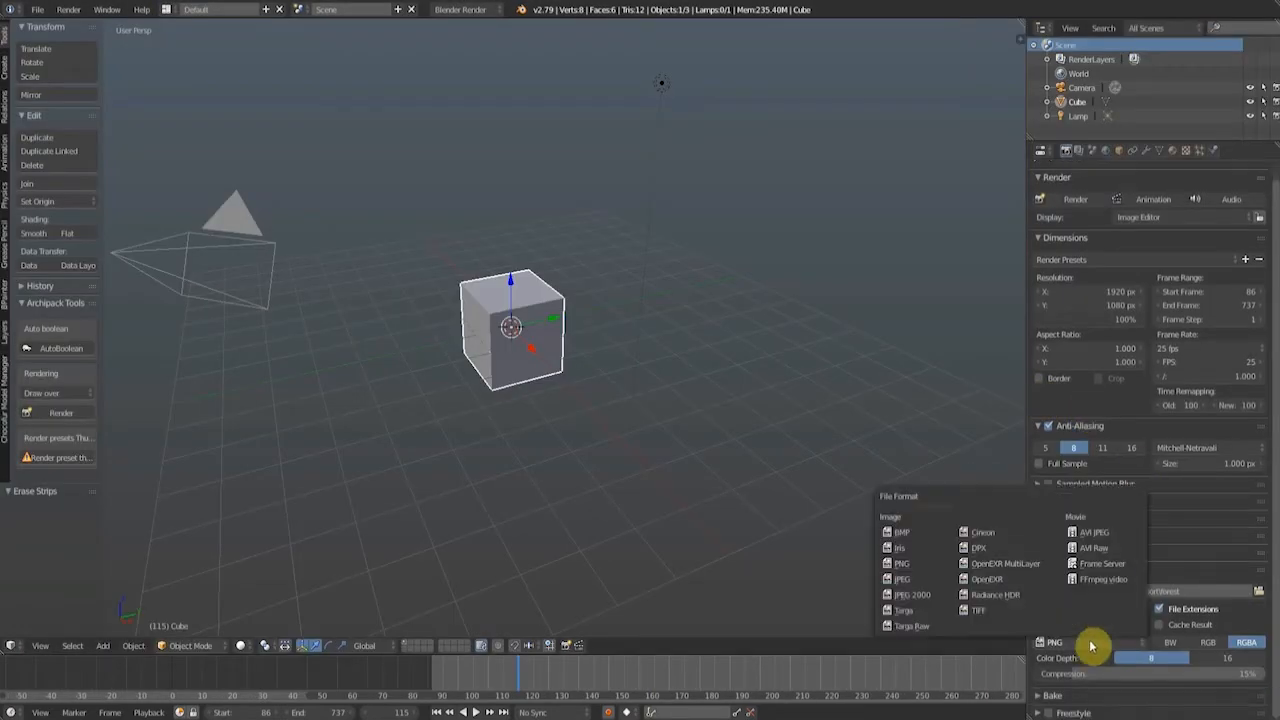
click(1099, 587)
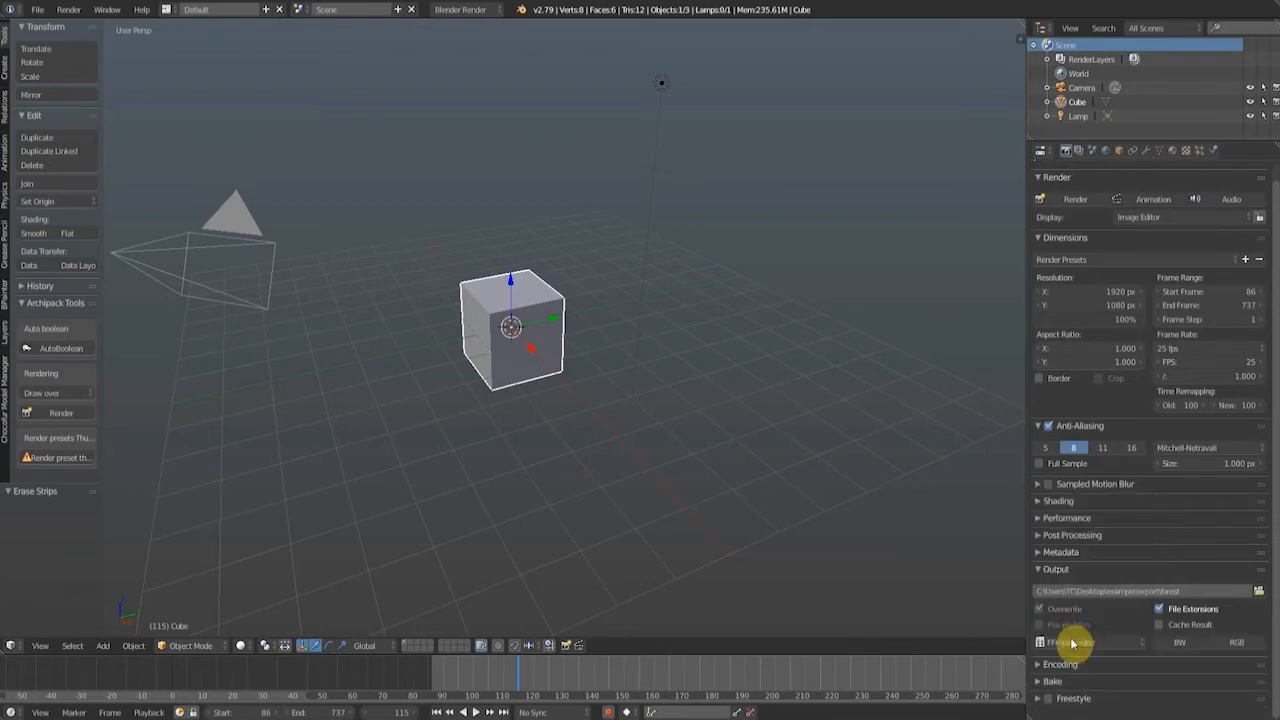
Expand the encoding settings, widen the properties area and set the video container to Quicktime.
click(1060, 664)
scroll(1063, 663, down, 3)
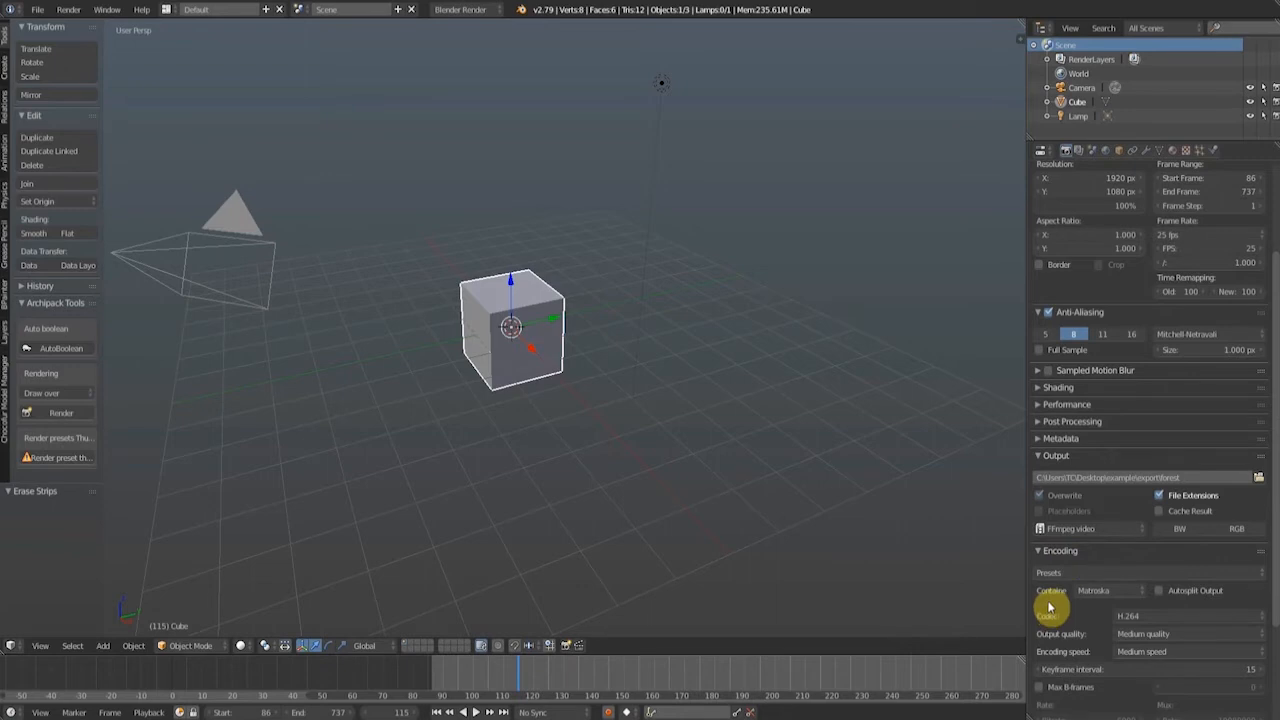
scroll(1049, 600, down, 2)
drag(1027, 565, 982, 563)
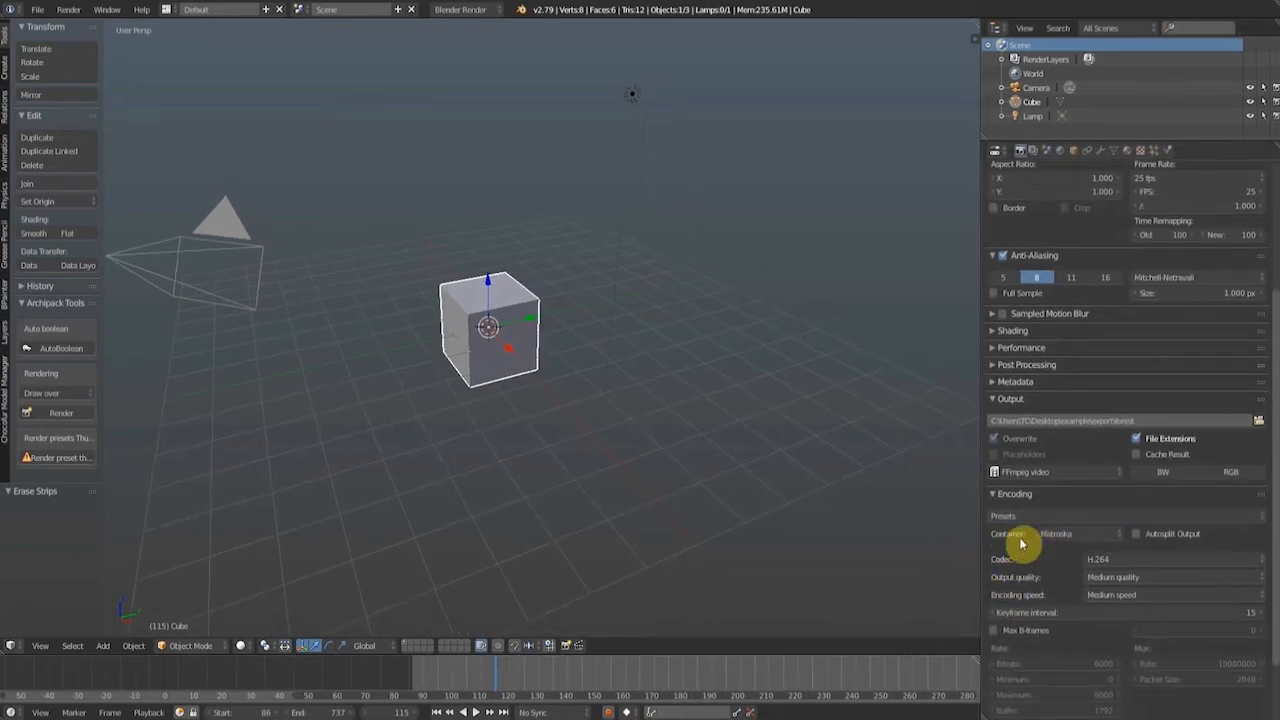
click(1060, 535)
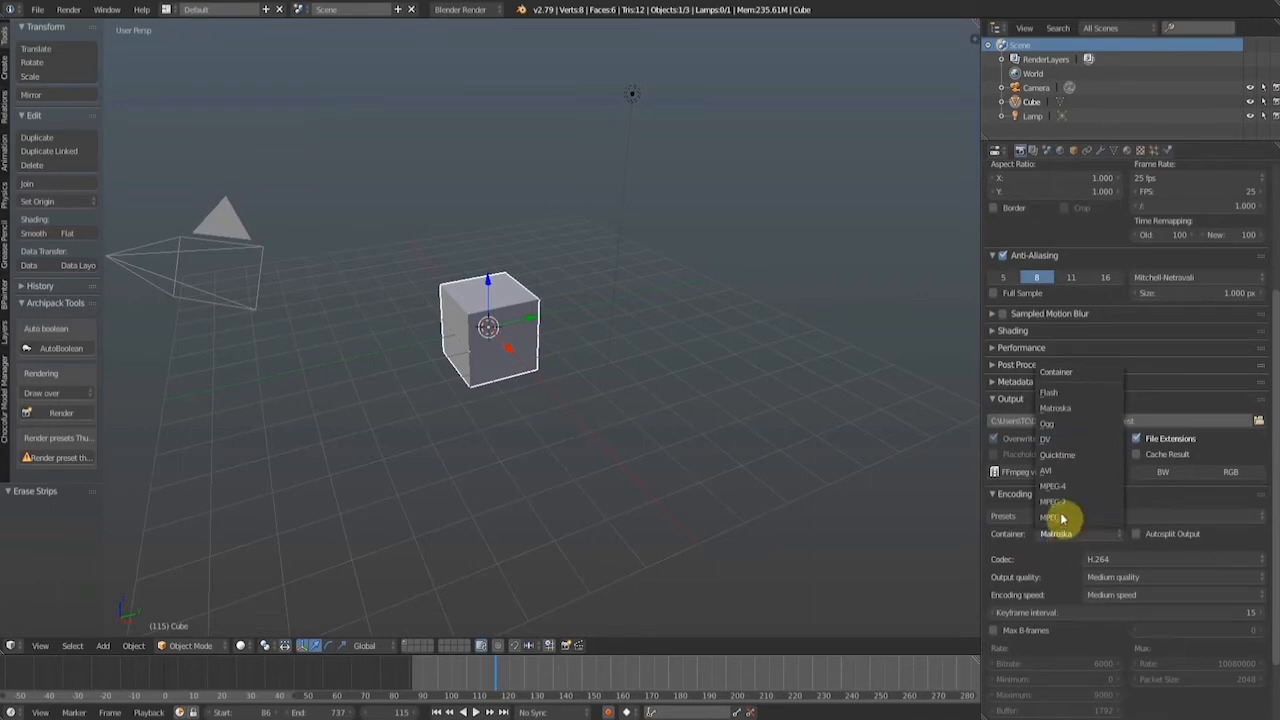
click(1069, 458)
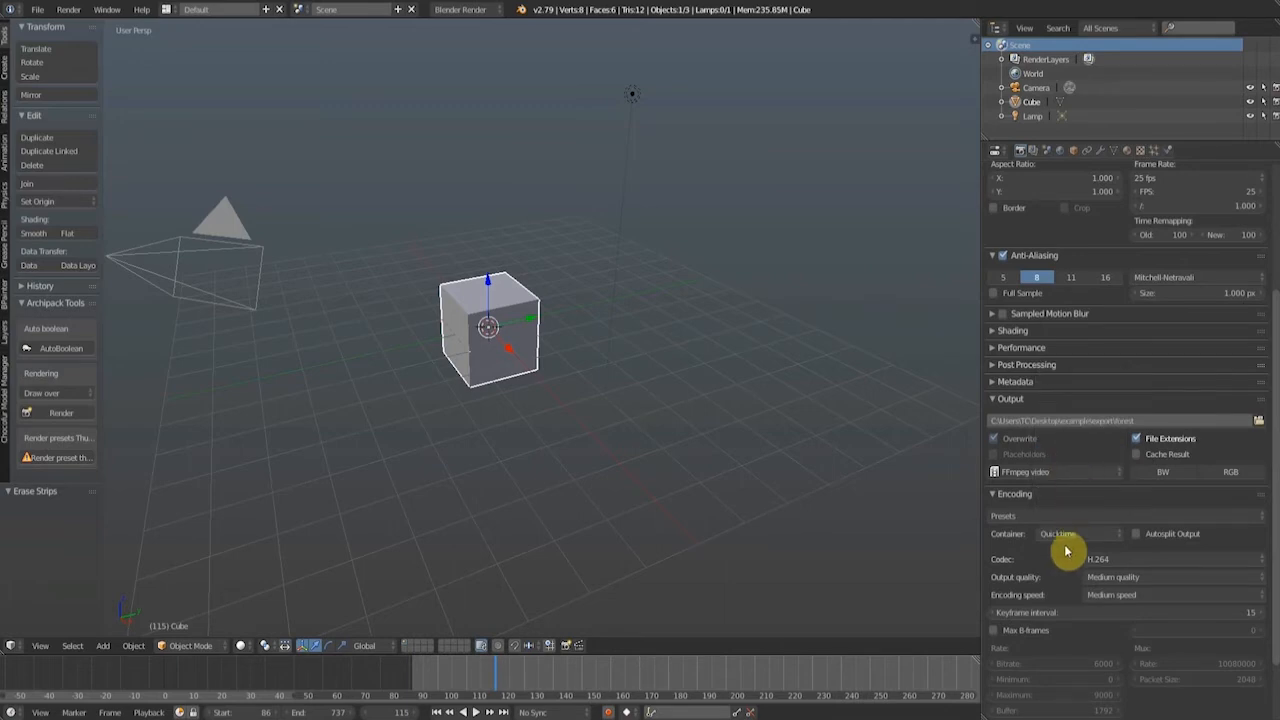
Set the video encoding's output quality to High quality and the audio codec to MP3.
click(1126, 578)
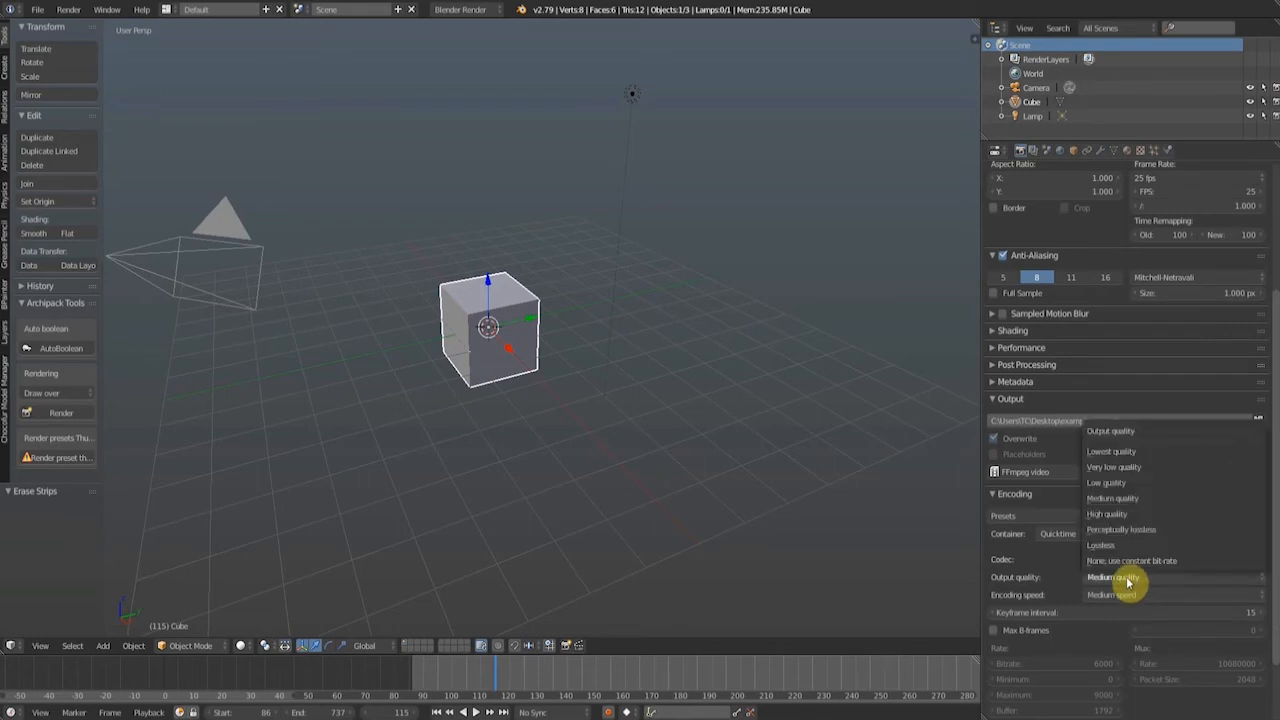
click(1111, 515)
scroll(1111, 517, down, 2)
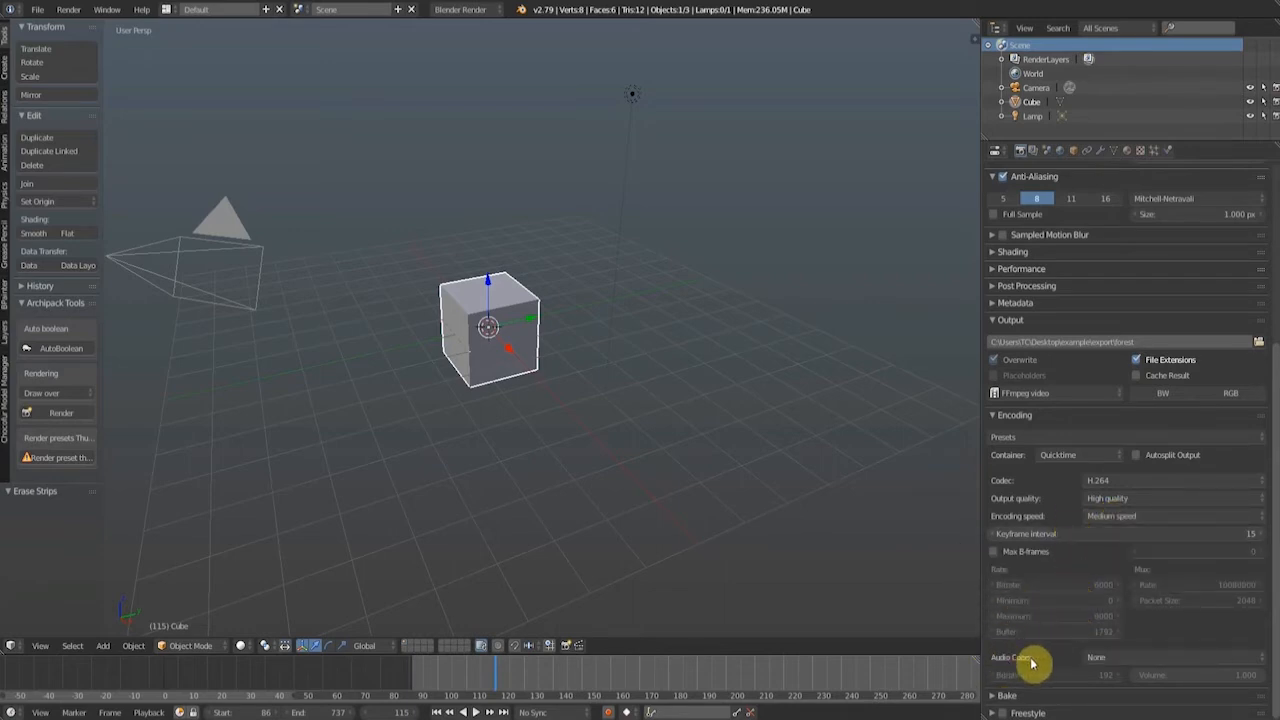
click(1102, 662)
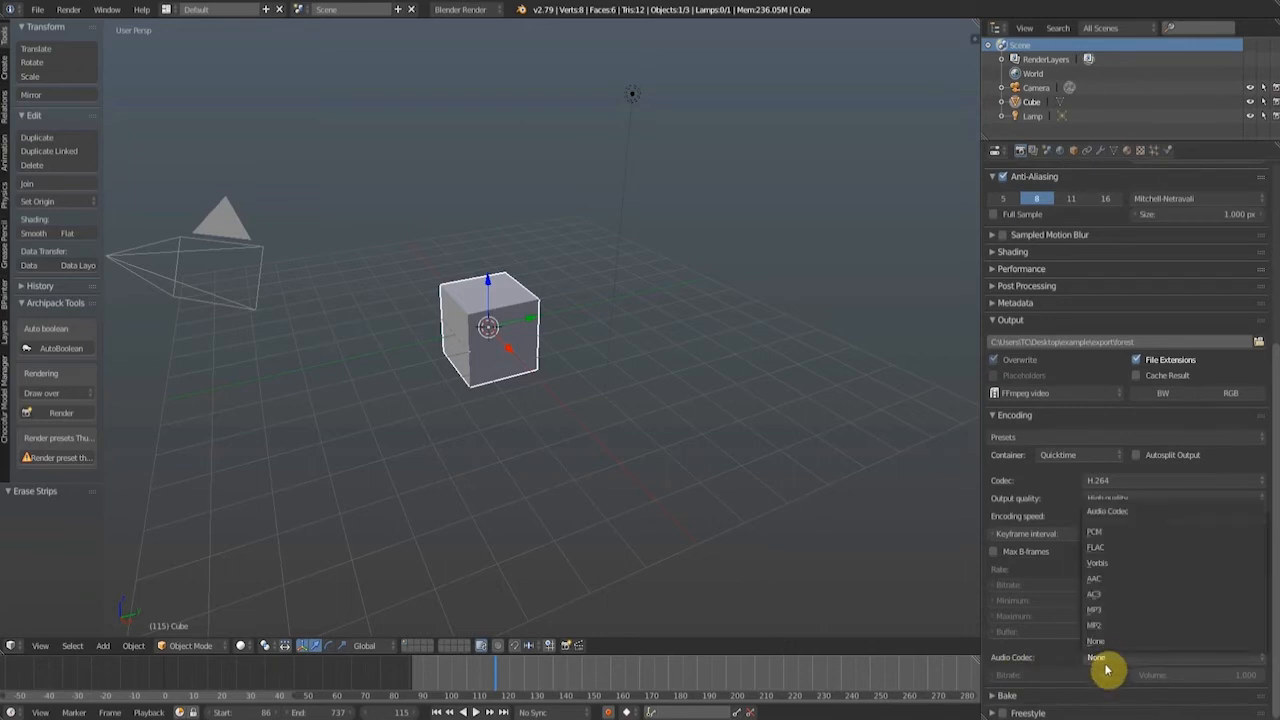
click(1107, 610)
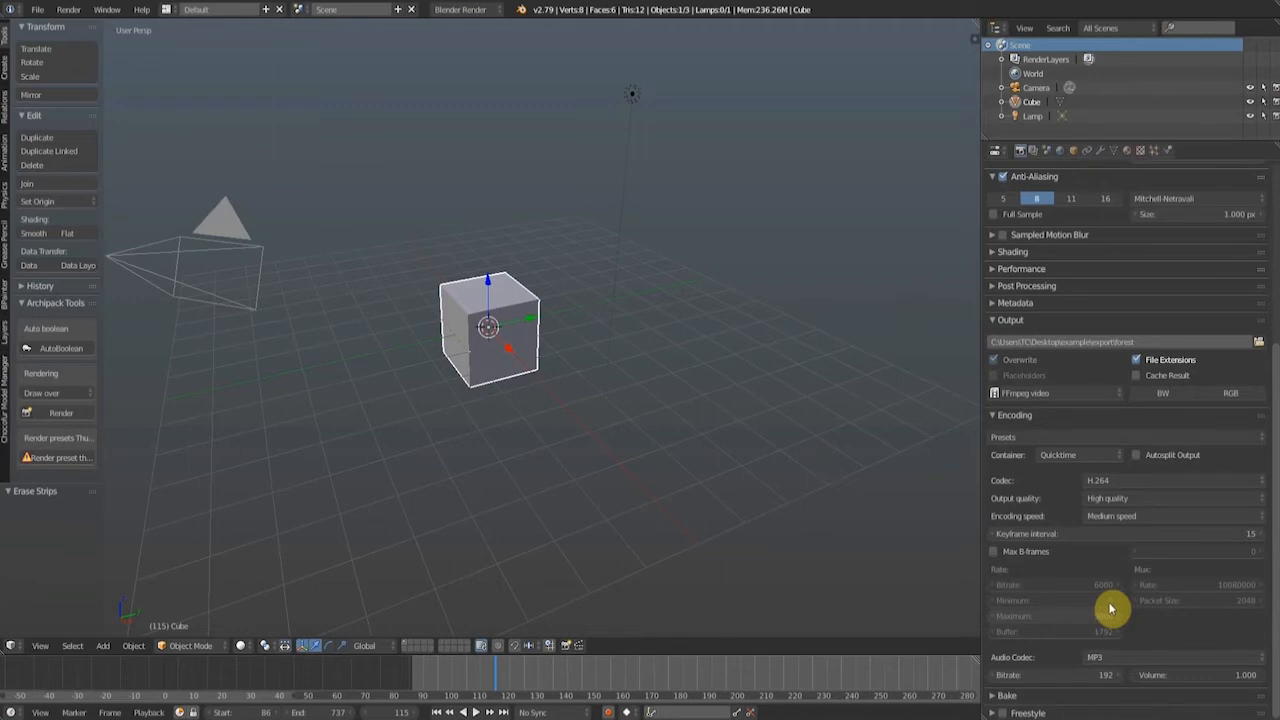
scroll(1105, 510, up, 2)
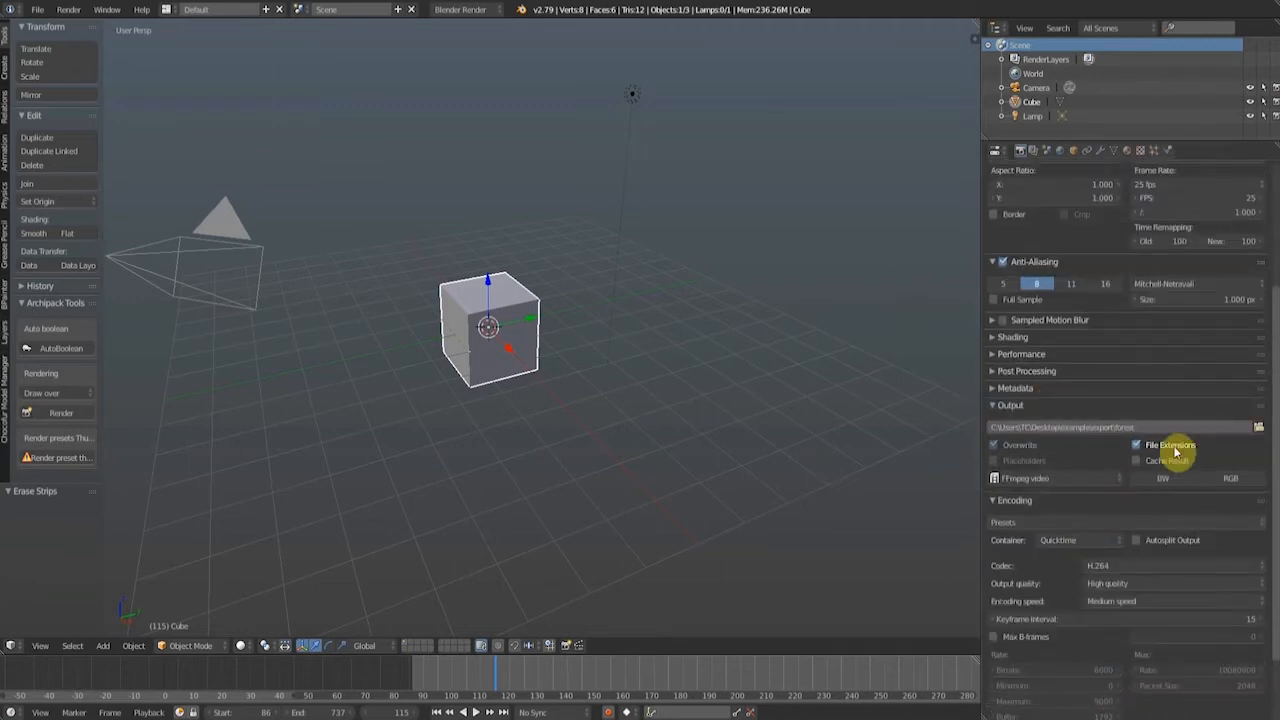
scroll(1172, 450, up, 4)
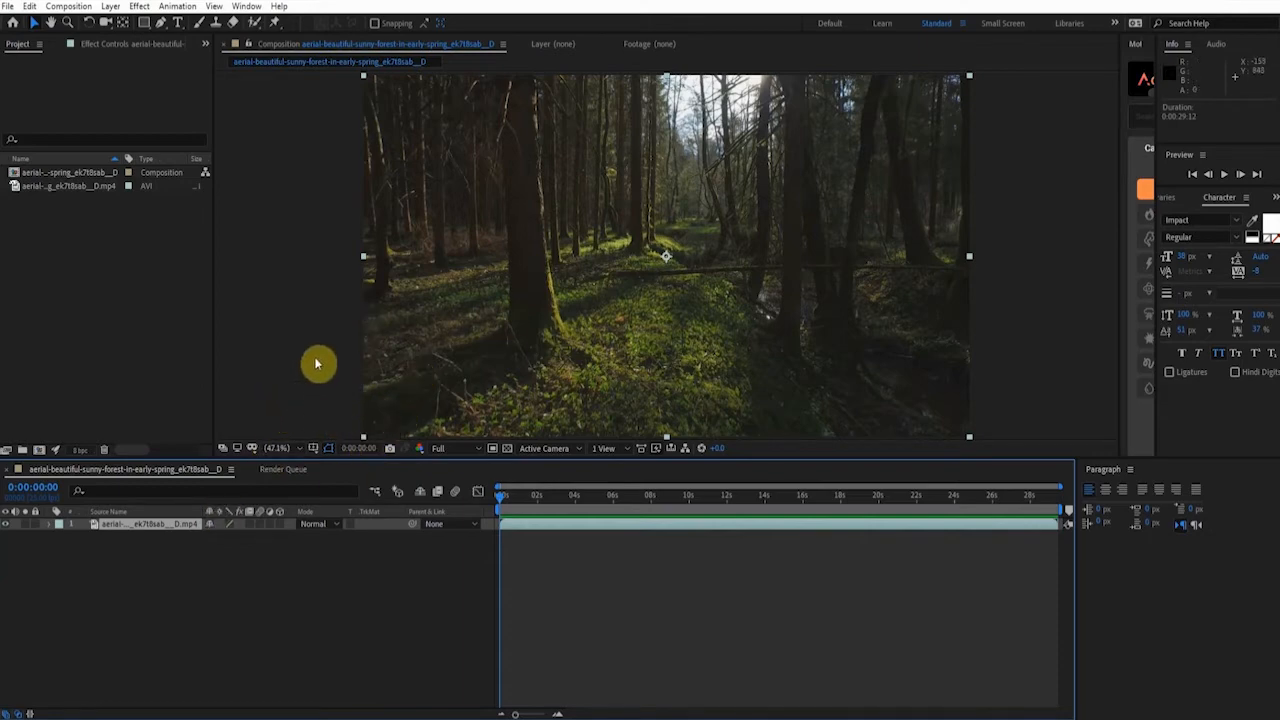
In After Effects, add the forest composition to the render queue and set its output module format to PNG Sequence.
click(80, 6)
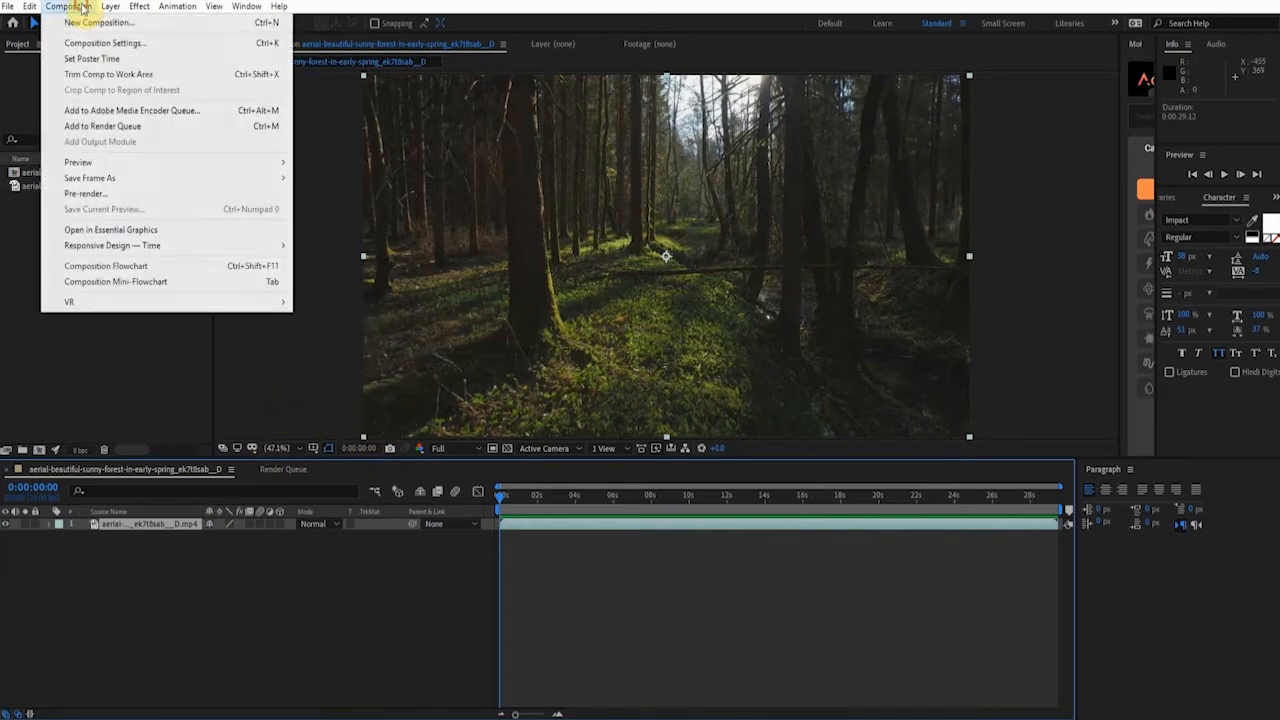
click(126, 126)
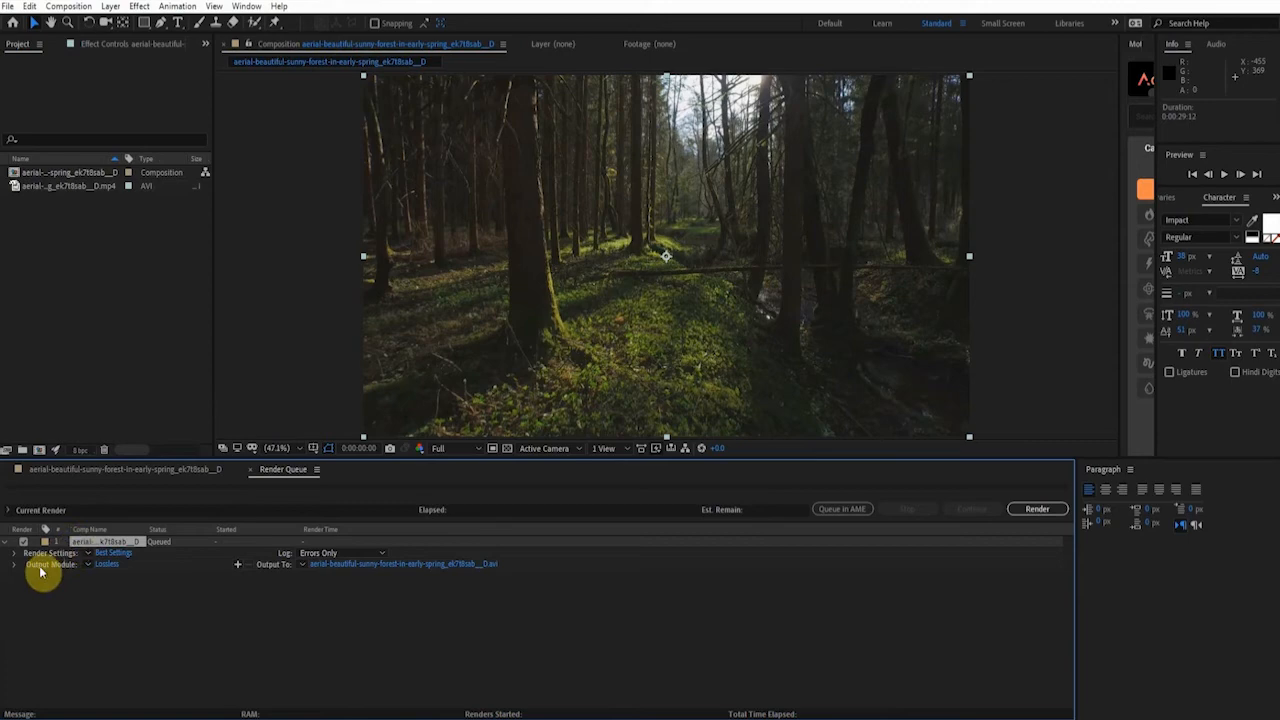
click(106, 565)
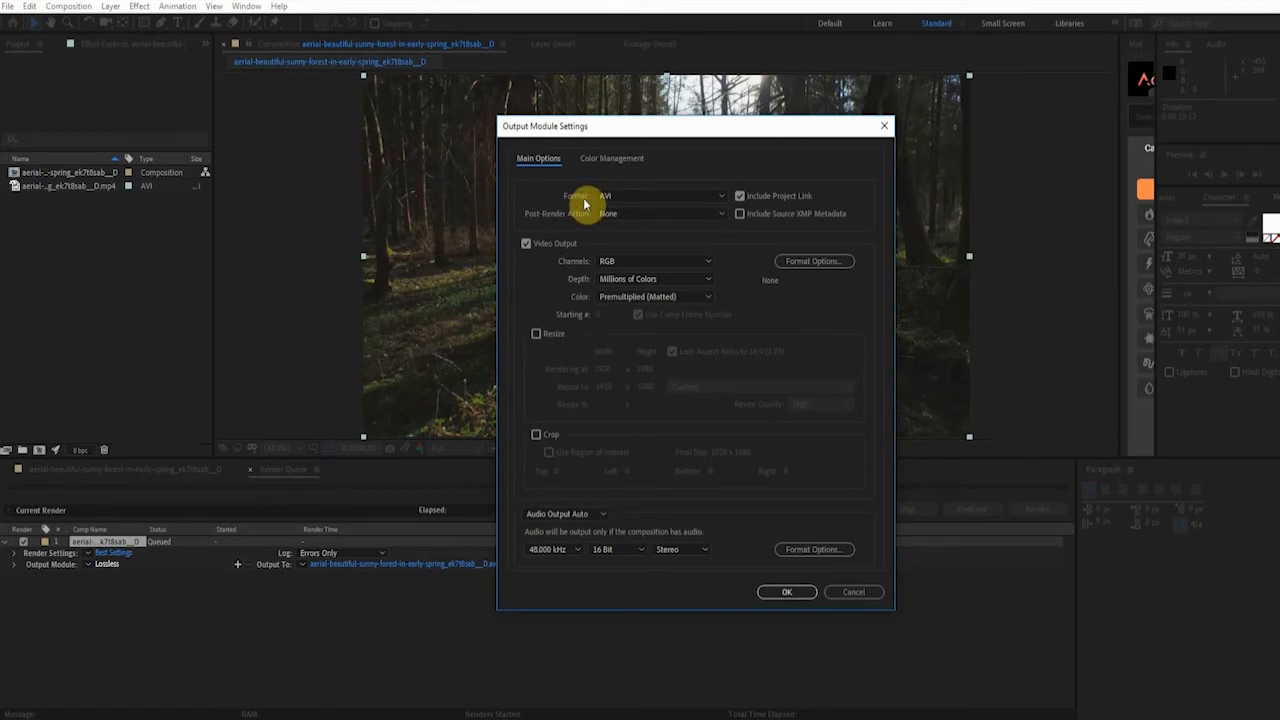
click(714, 197)
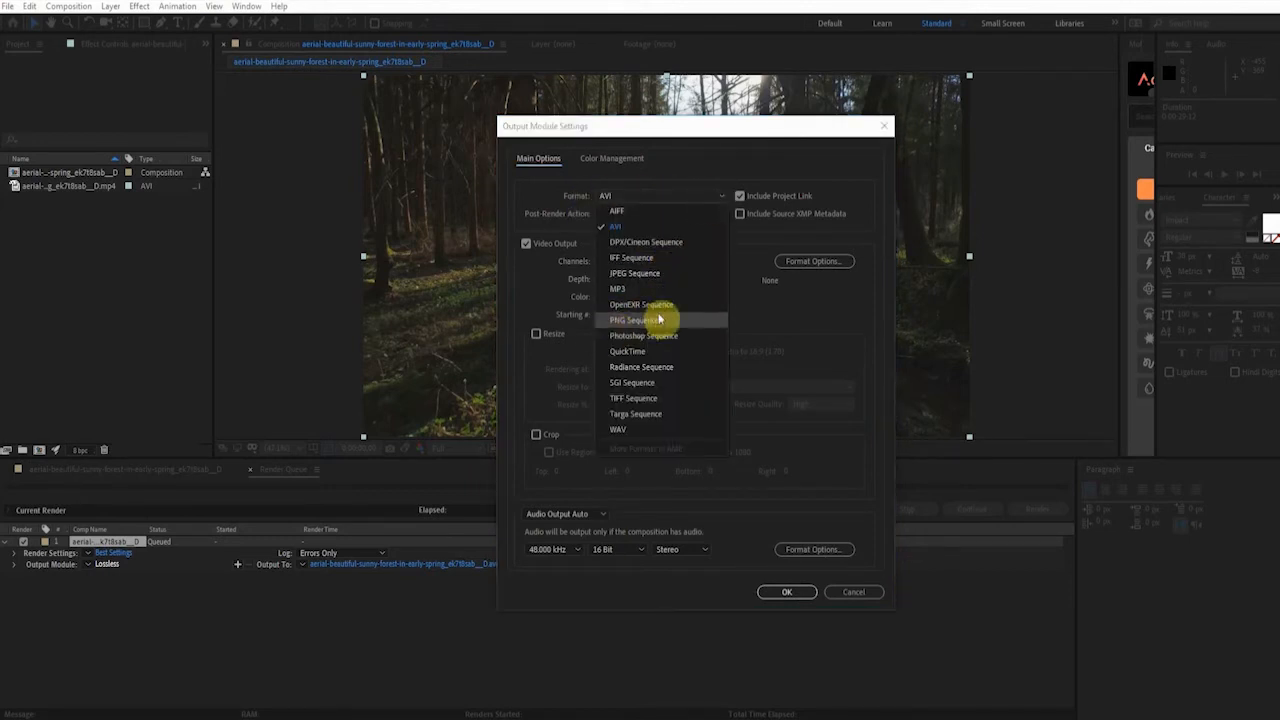
click(645, 321)
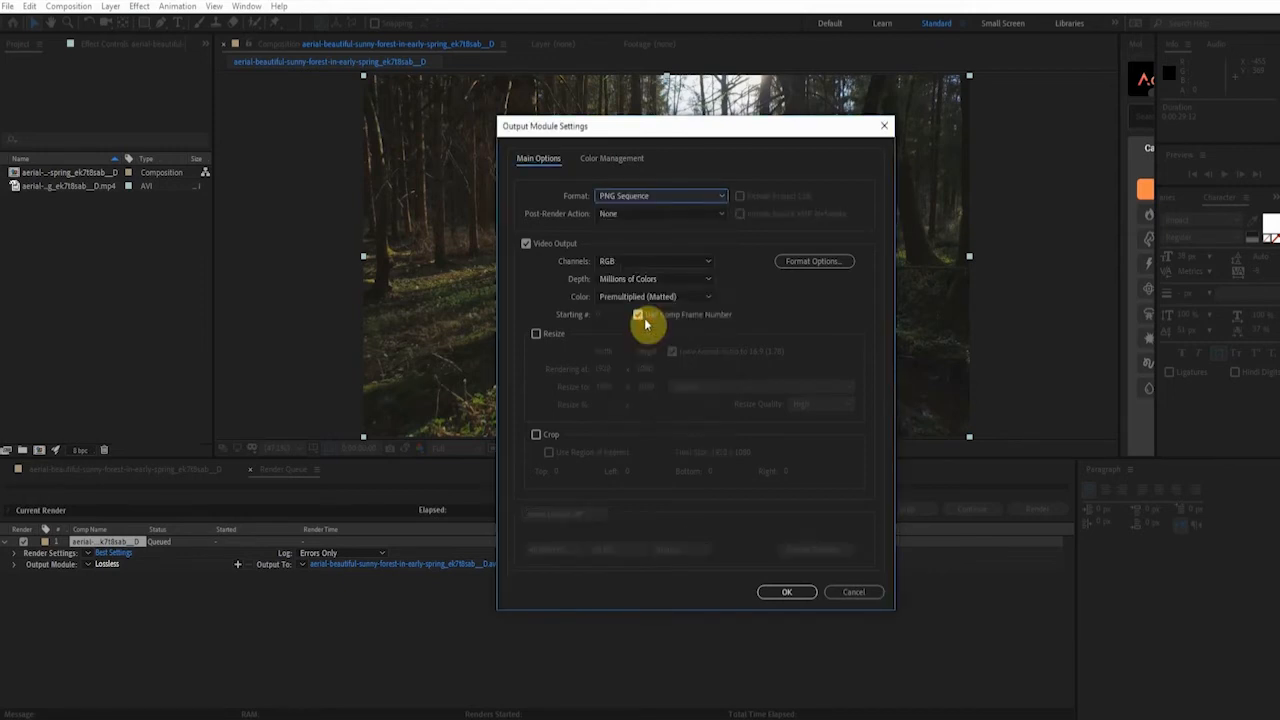
click(783, 592)
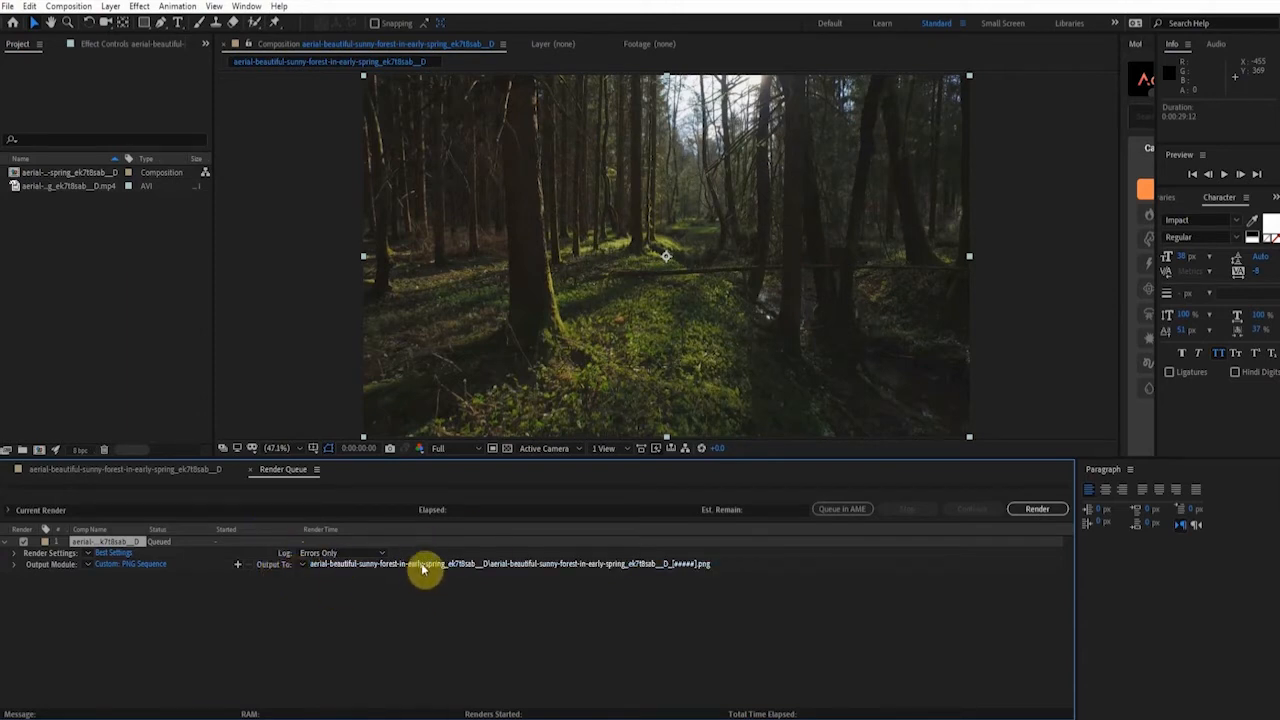
Save the PNG sequence output to a subfolder of the export folder and start rendering the queue.
click(466, 566)
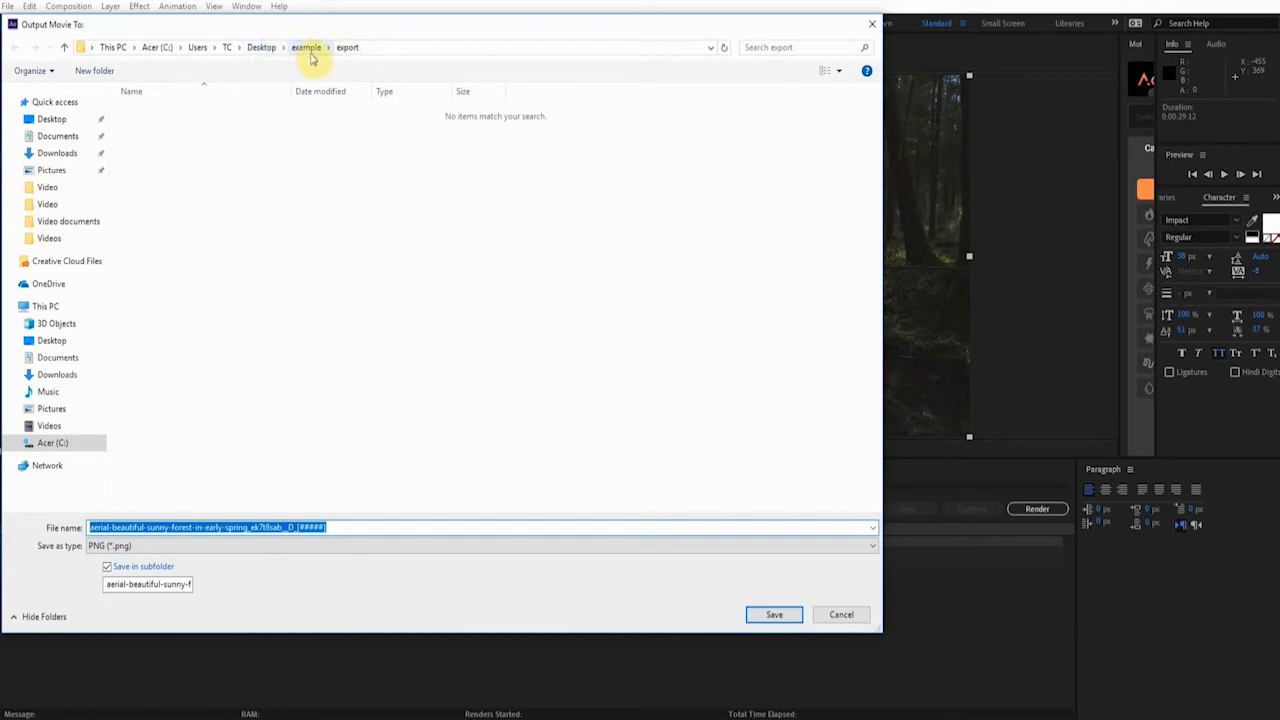
click(762, 616)
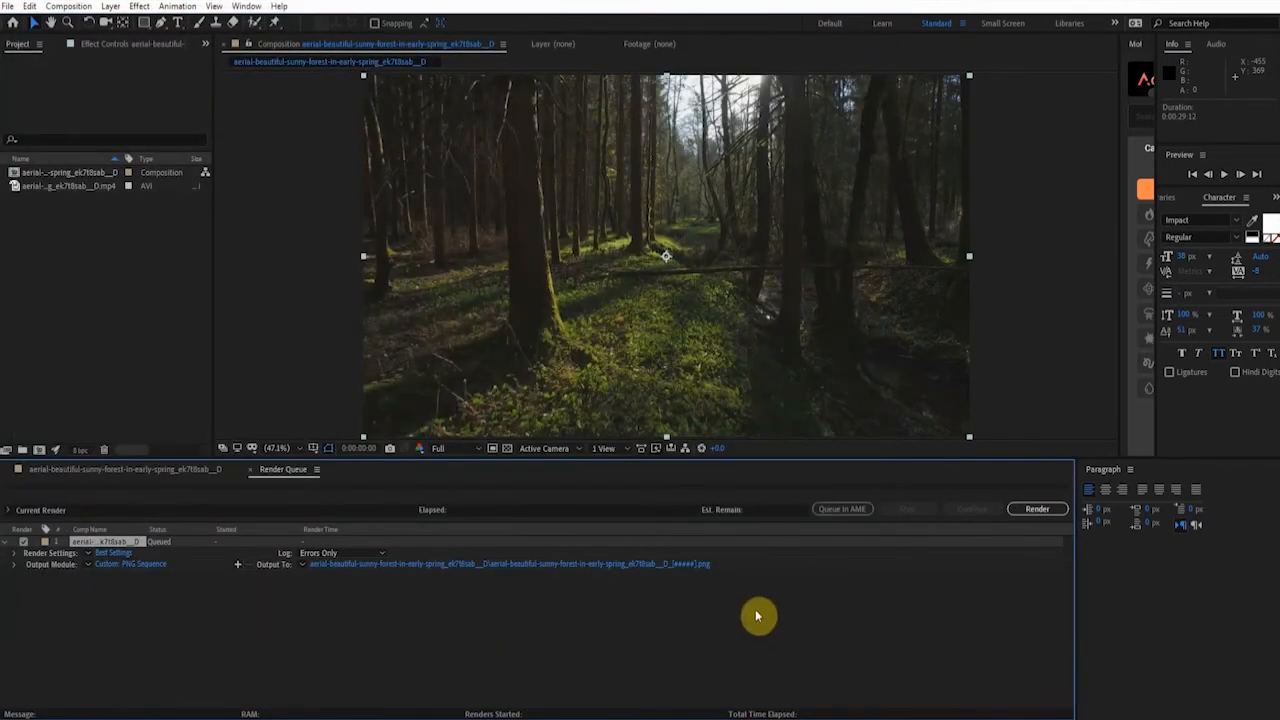
click(1037, 509)
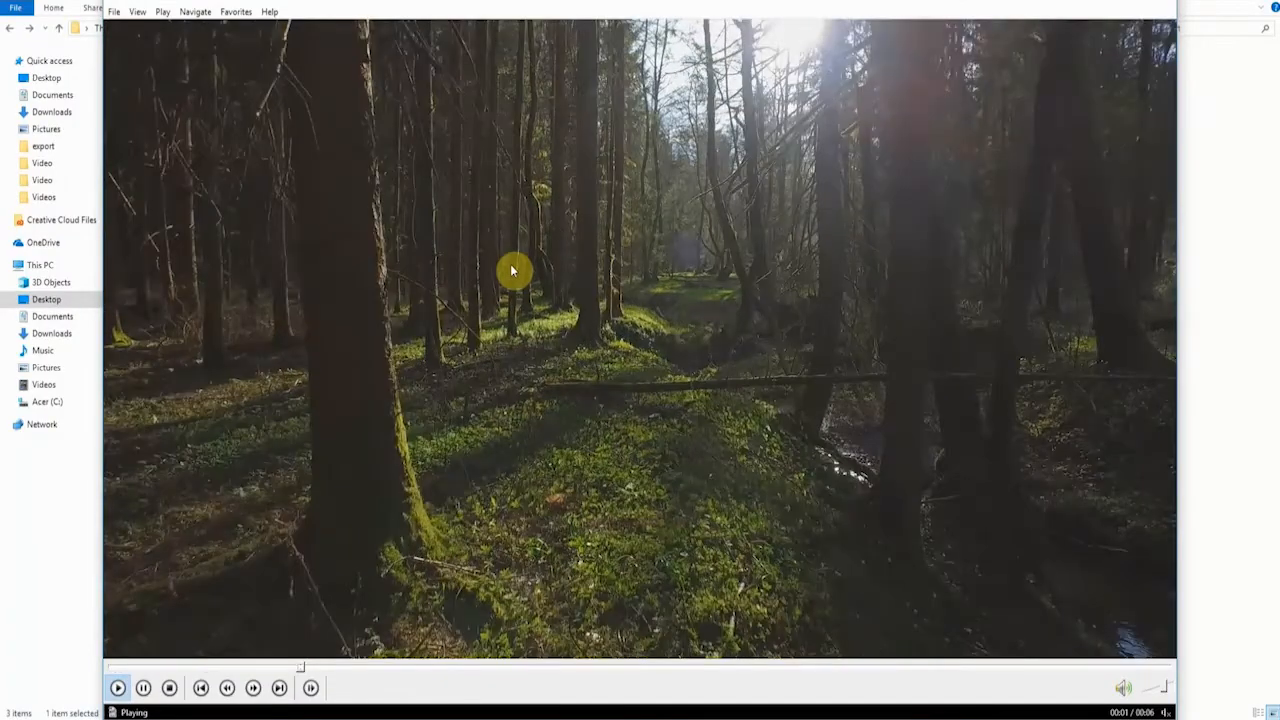
Watch the exported forest video full screen in the media player, return to the windowed view and close the player.
click(518, 297)
double_click(518, 297)
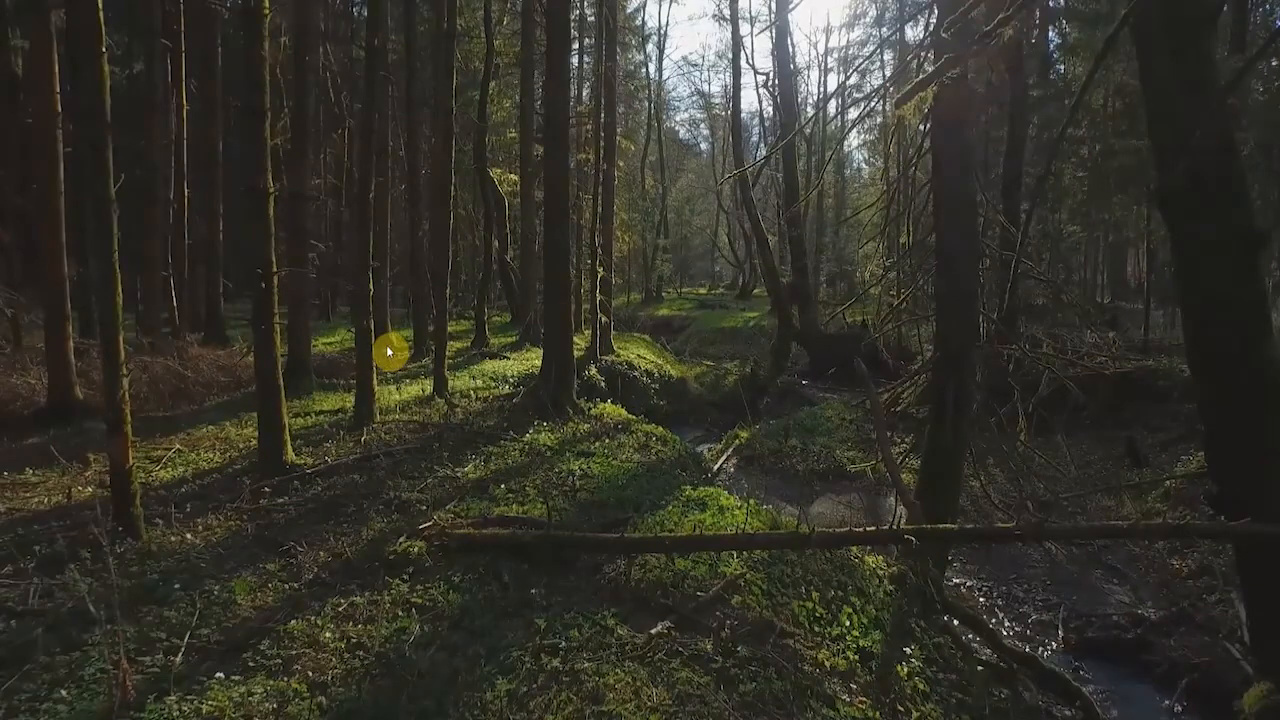
double_click(527, 324)
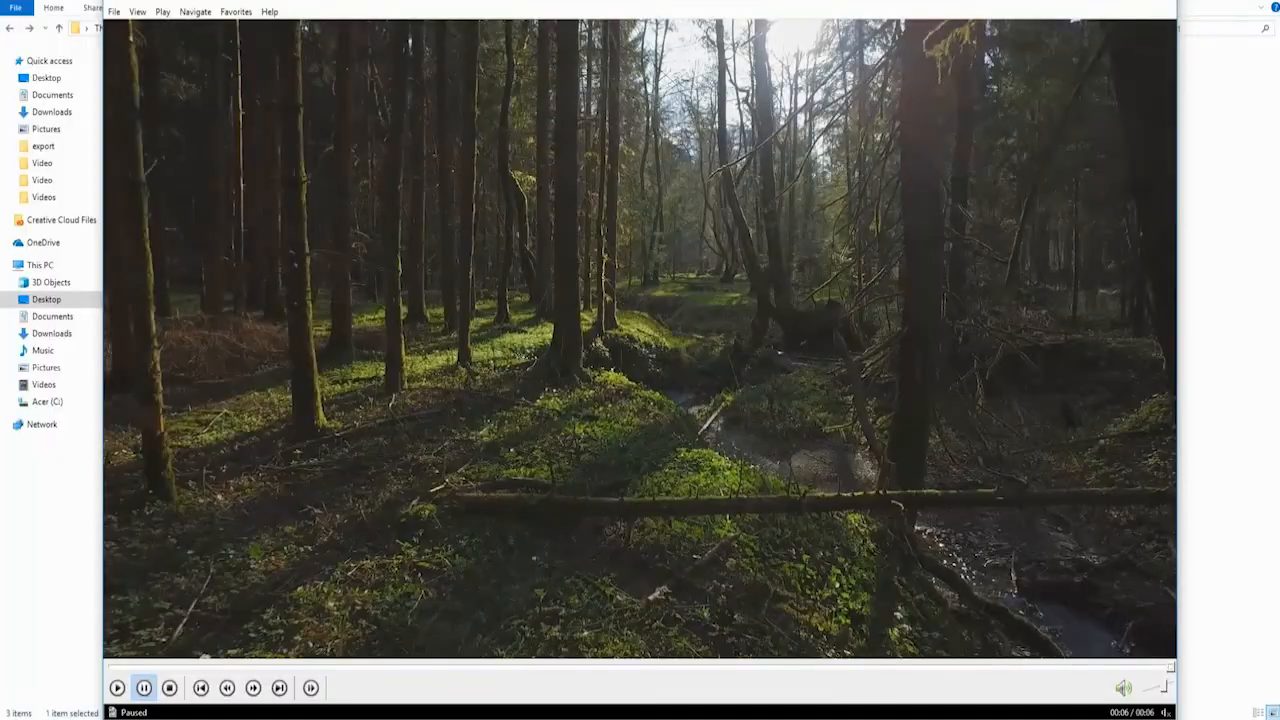
double_click(237, 466)
click(1167, 4)
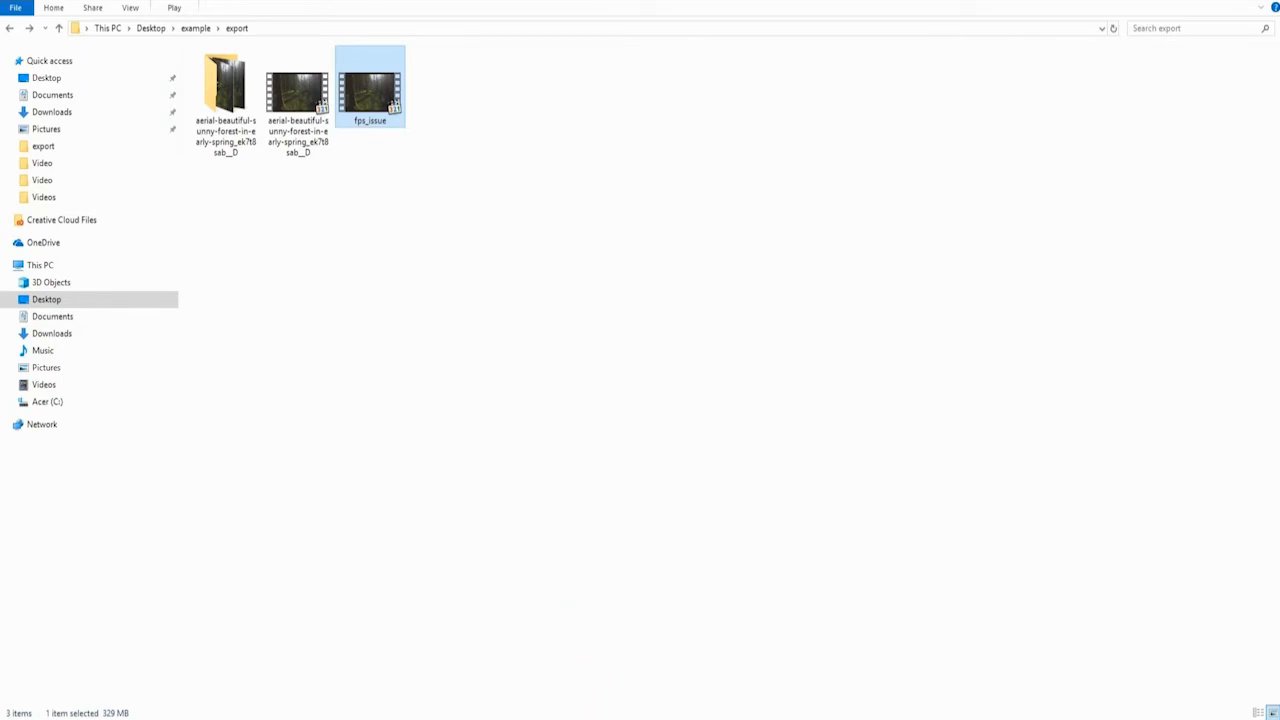
Open HandBrake in a maximized window and load the exported forest video from the export folder as the source.
click(598, 718)
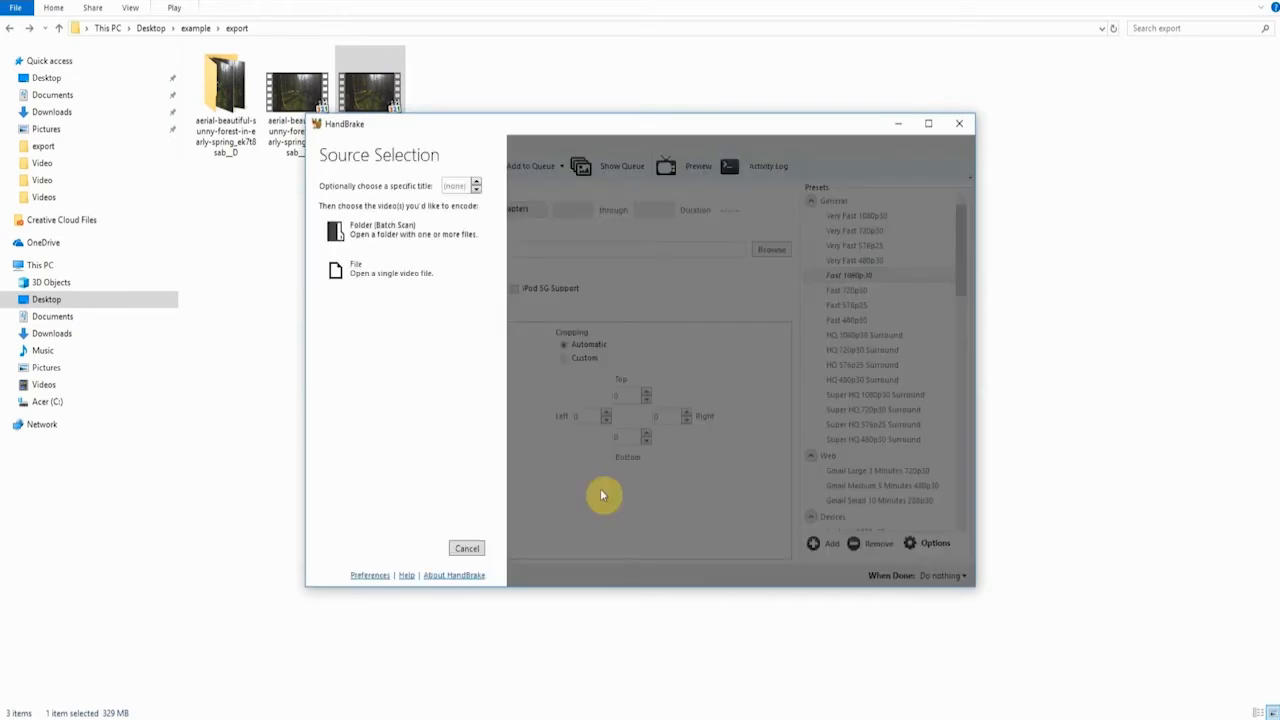
click(928, 123)
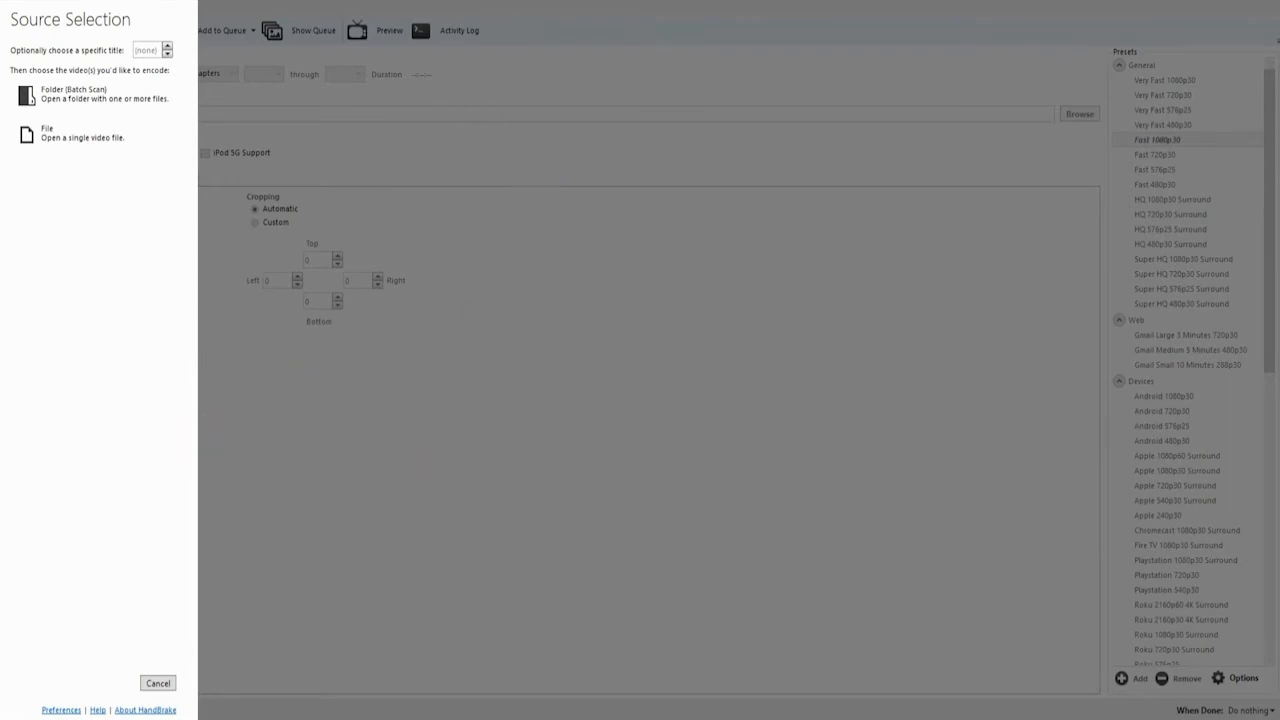
mouse_move(255, 712)
click(74, 669)
click(293, 95)
drag(293, 95, 515, 312)
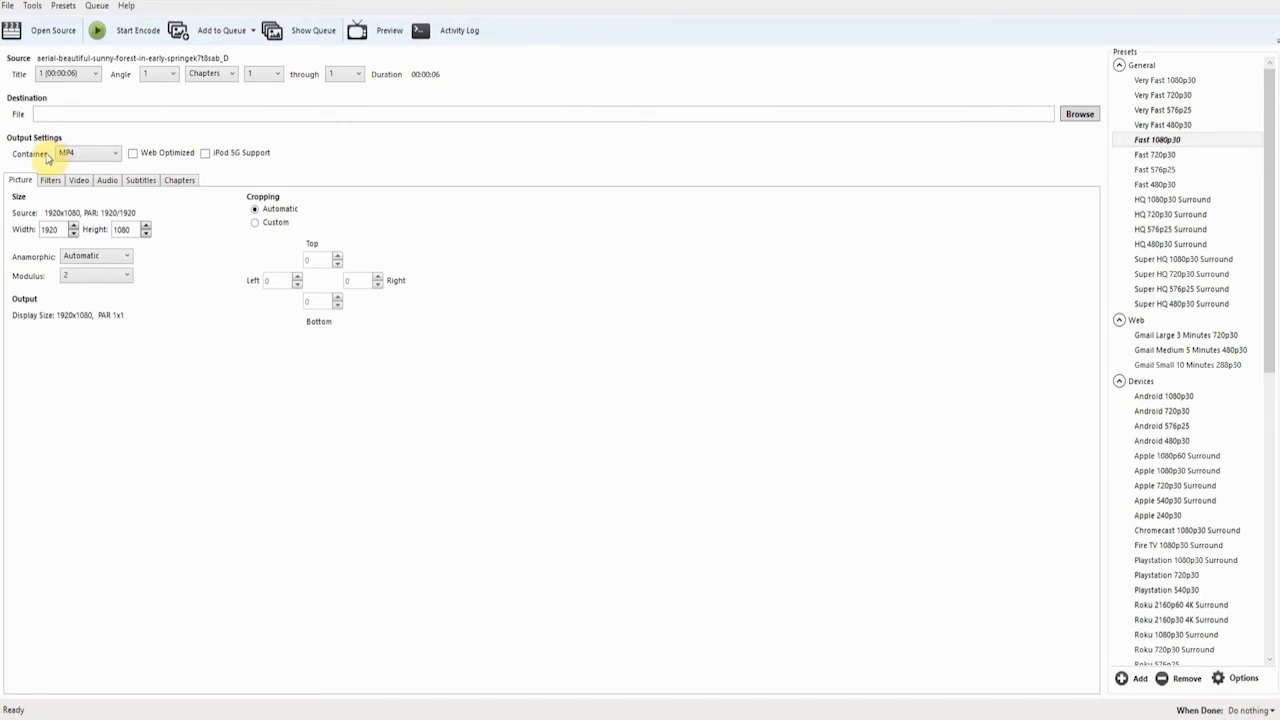
Check the available output container formats and the destination file dialog, leaving both without making a change.
click(94, 155)
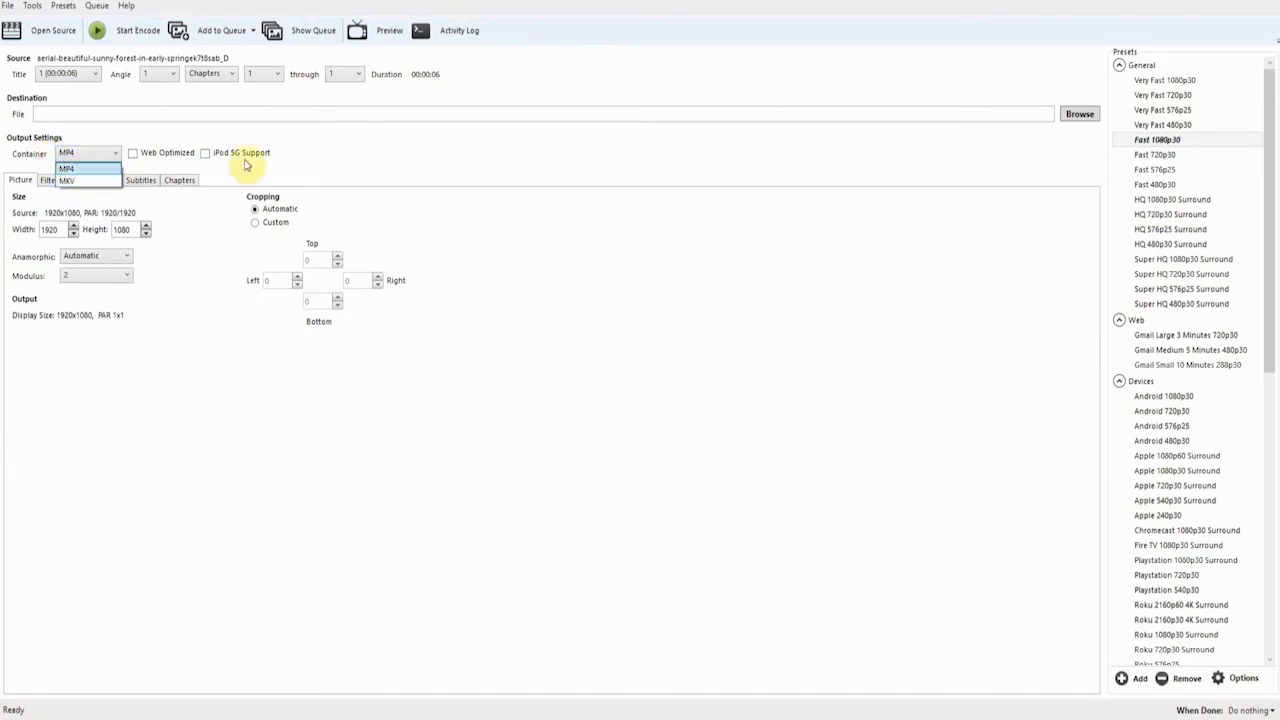
click(450, 166)
click(30, 114)
click(1077, 114)
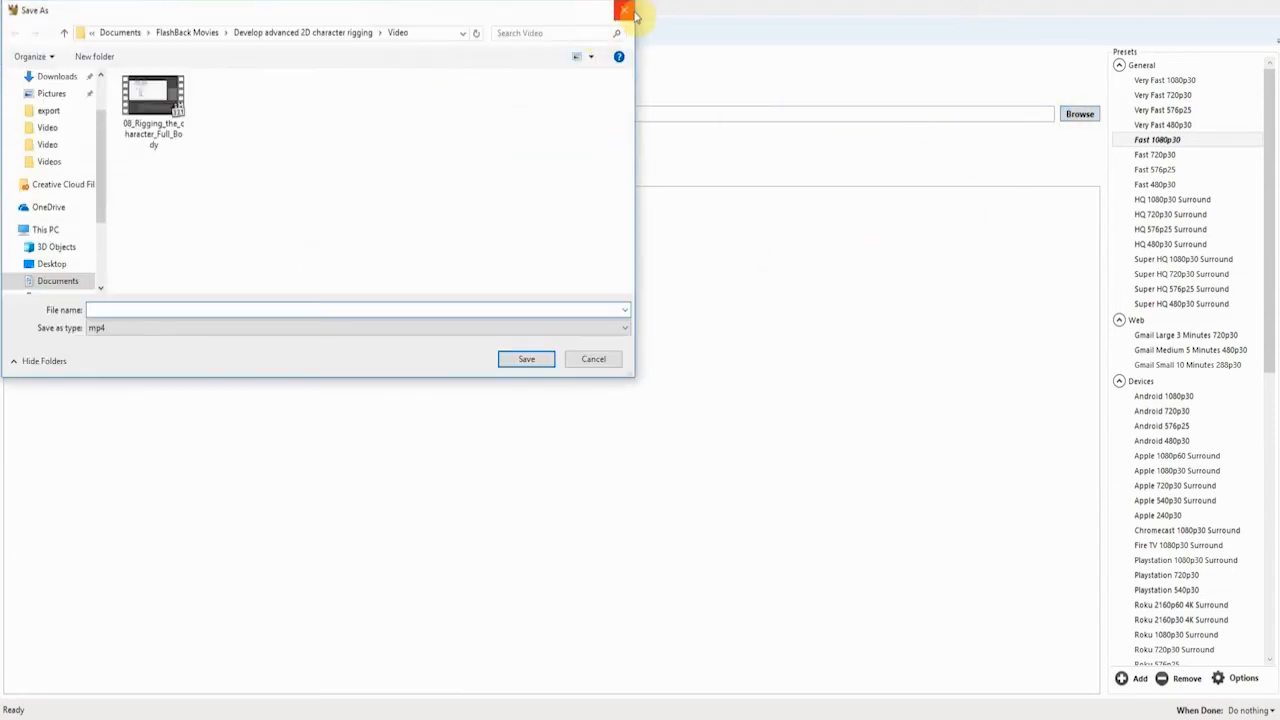
click(624, 10)
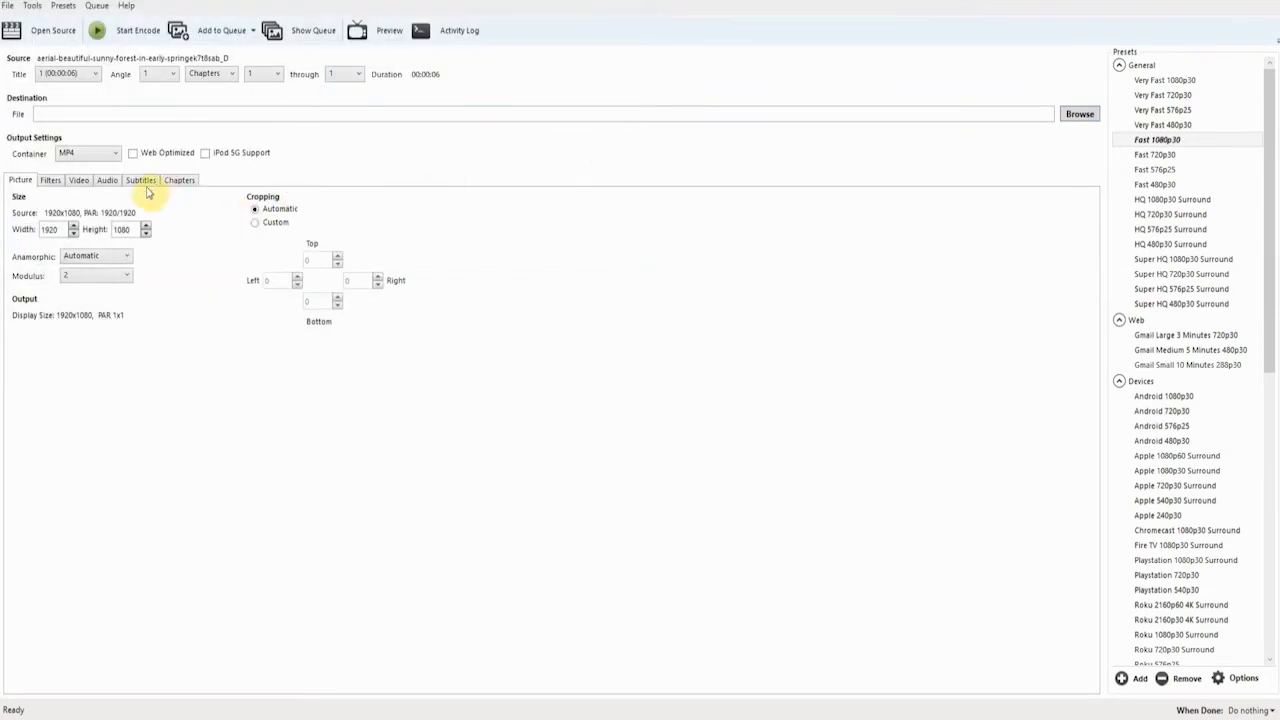
Set the output video's framerate to 48 FPS with a constant framerate.
click(78, 182)
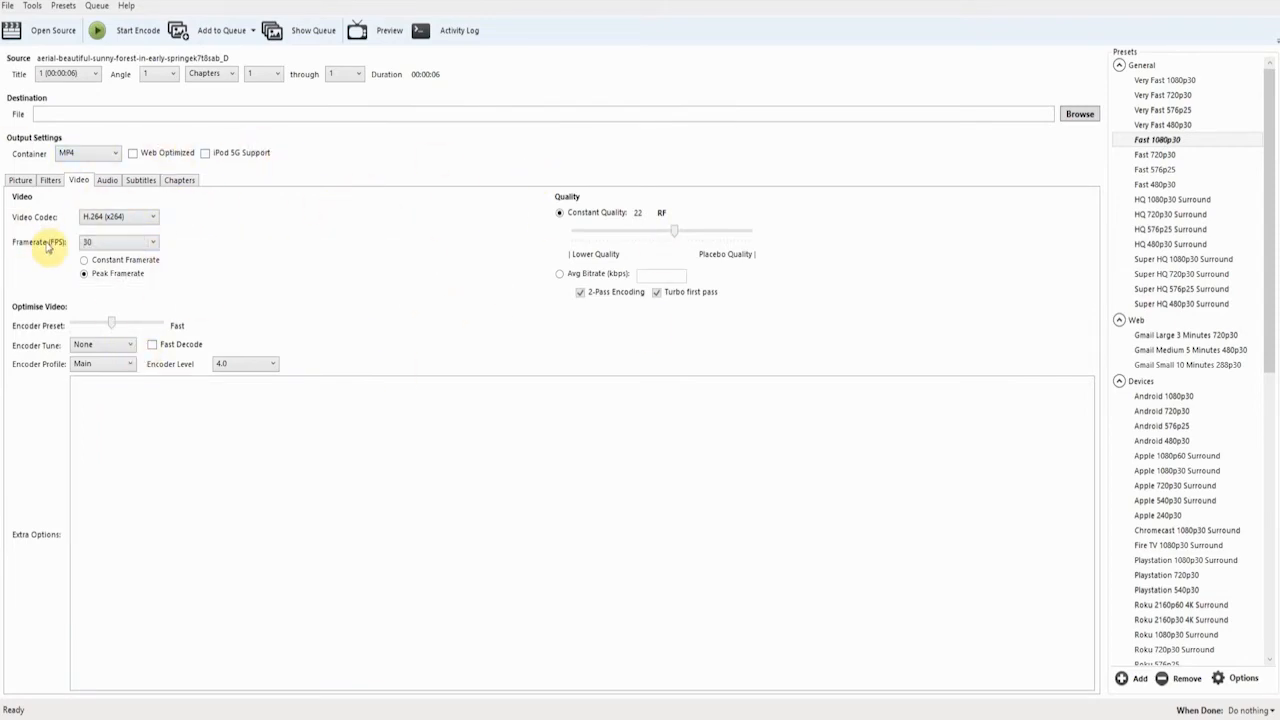
click(116, 244)
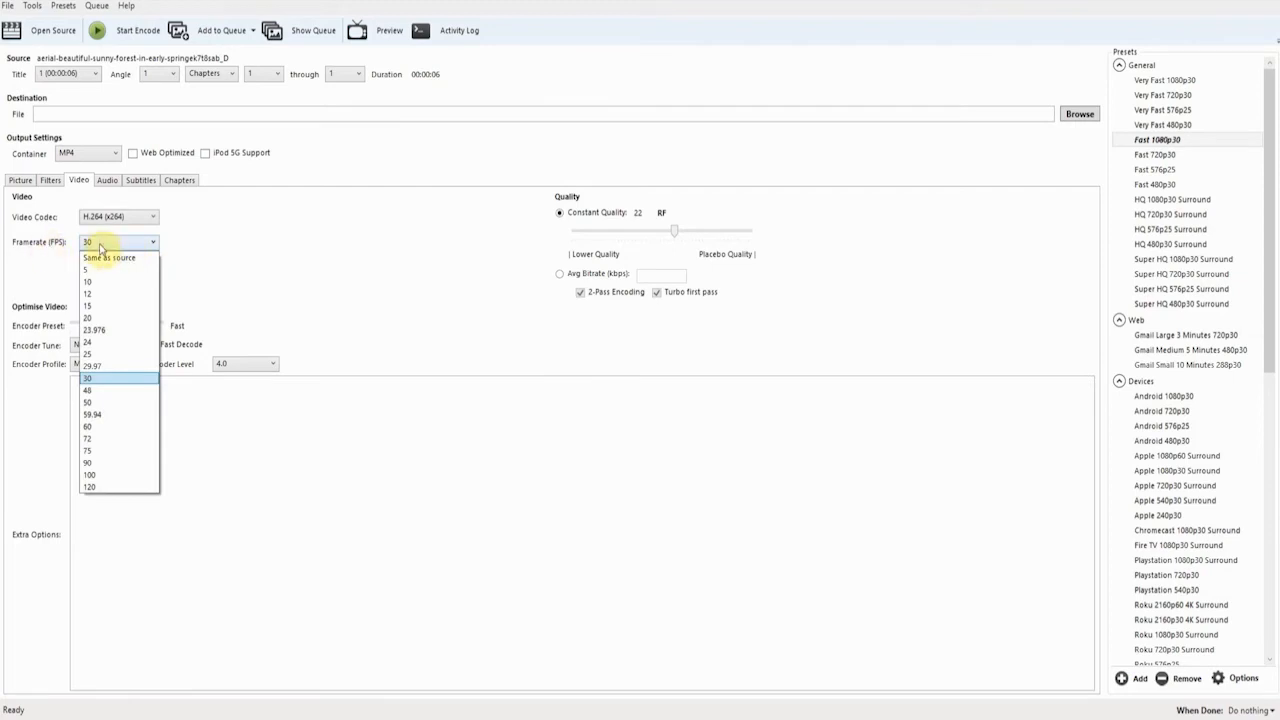
click(129, 400)
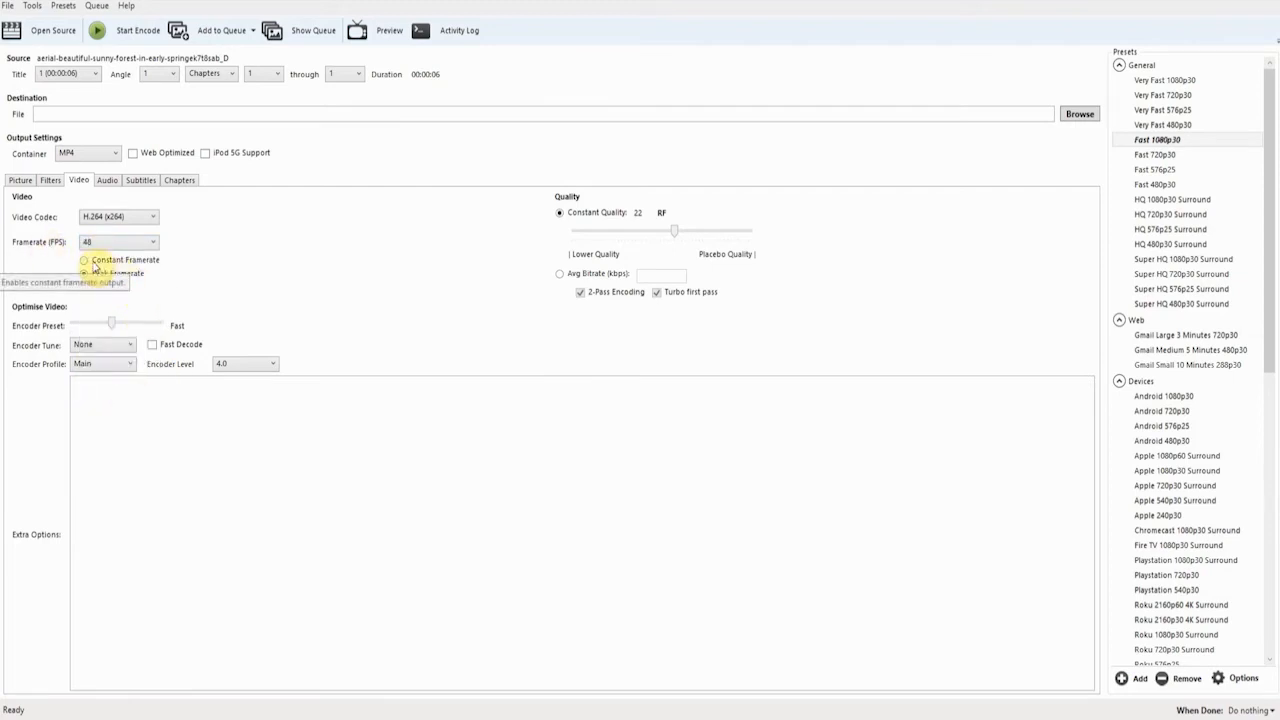
click(84, 260)
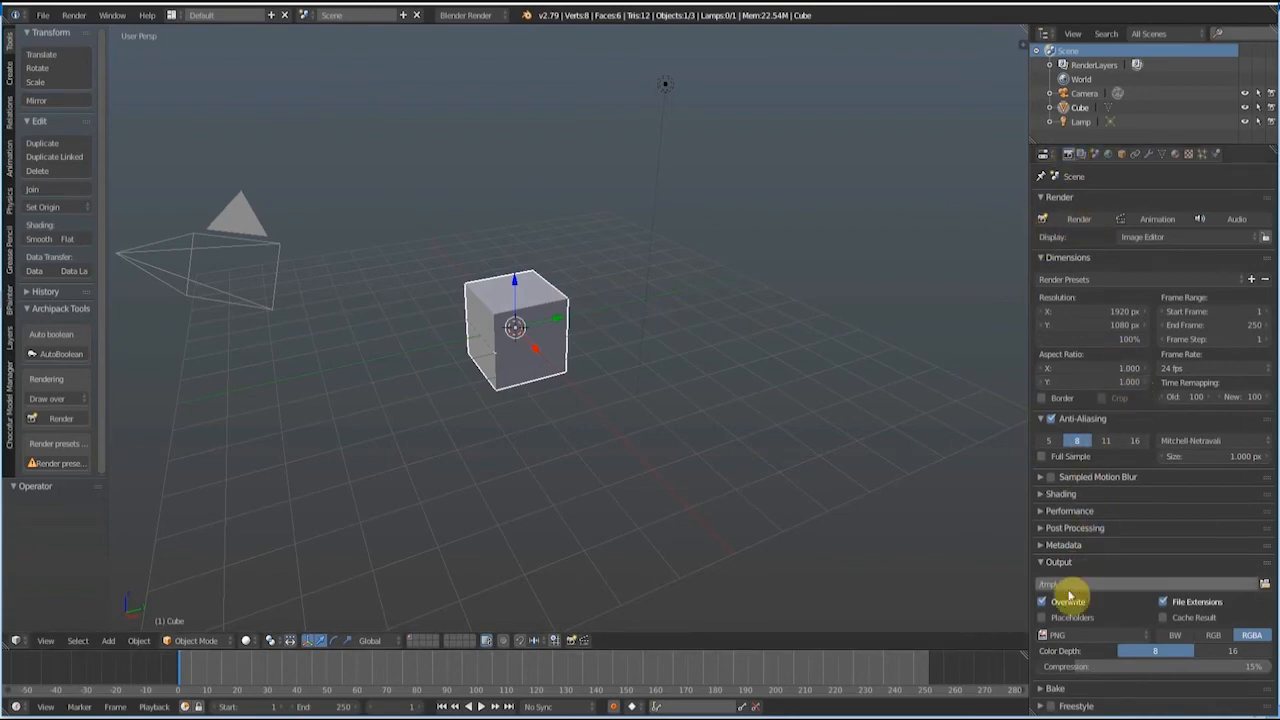
In Blender, set the render output's file format to FFmpeg video and expand the encoding settings.
click(1097, 640)
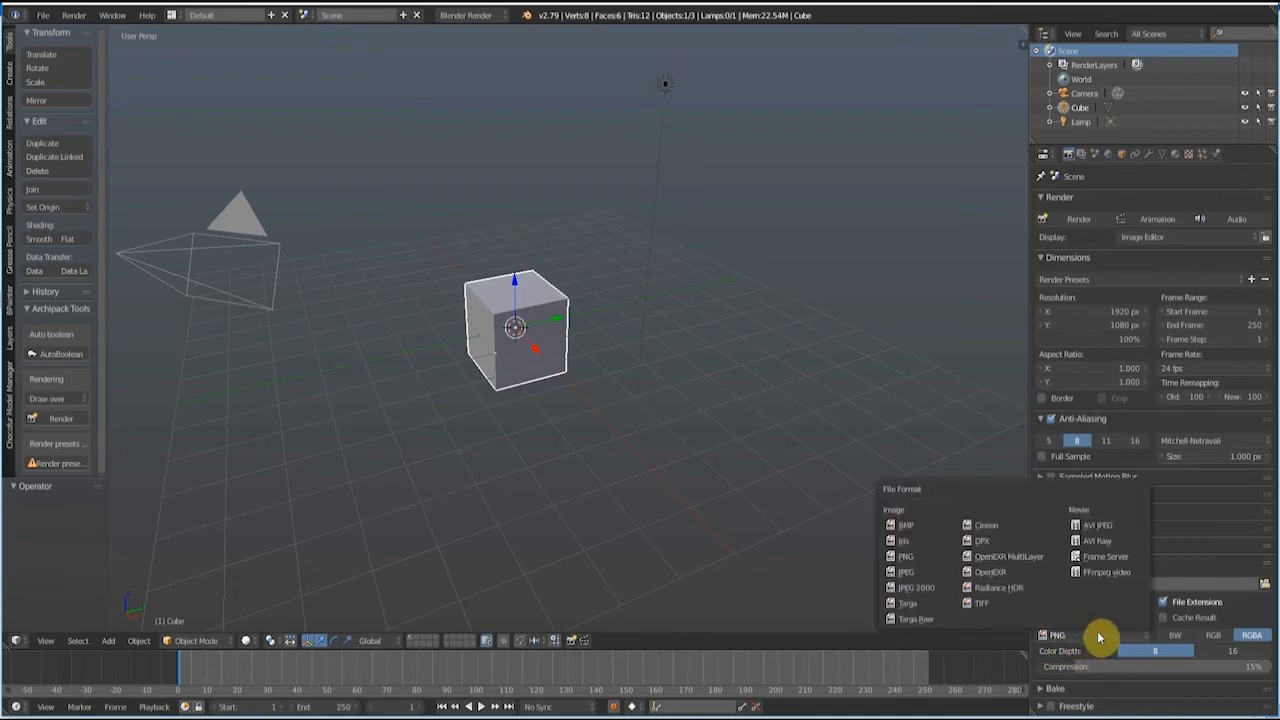
click(1100, 574)
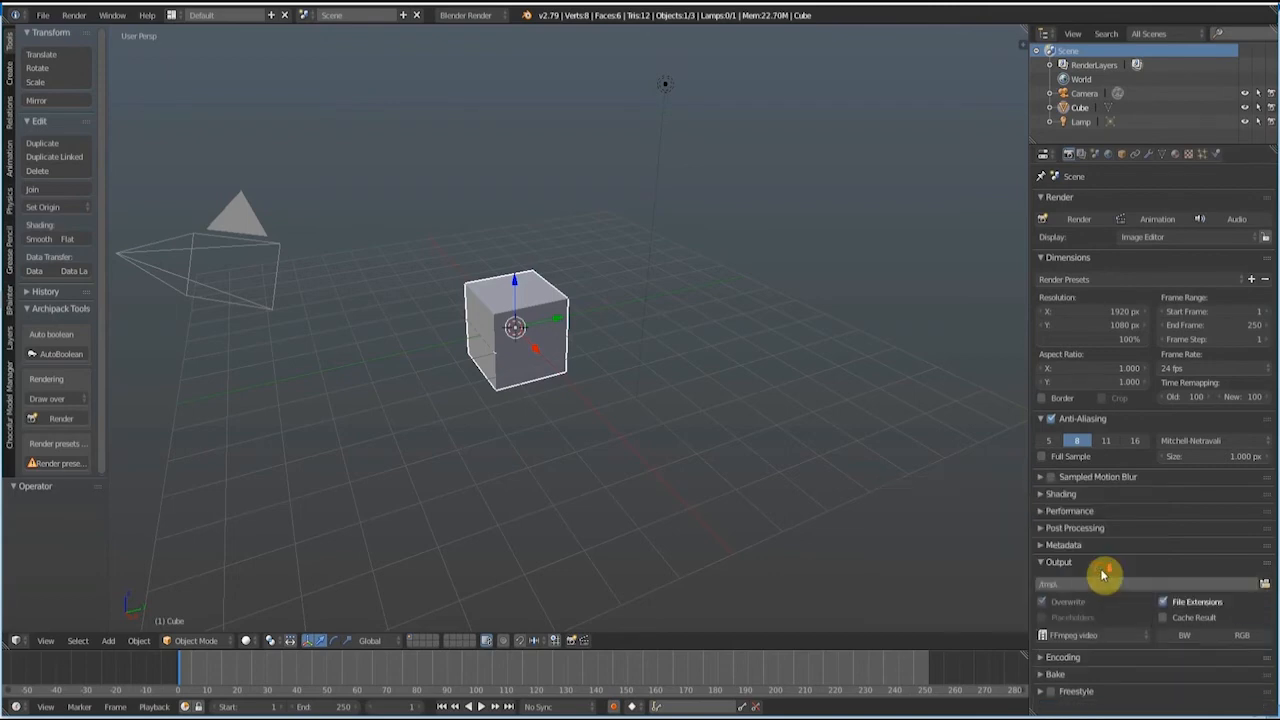
click(1041, 660)
scroll(1046, 630, down, 5)
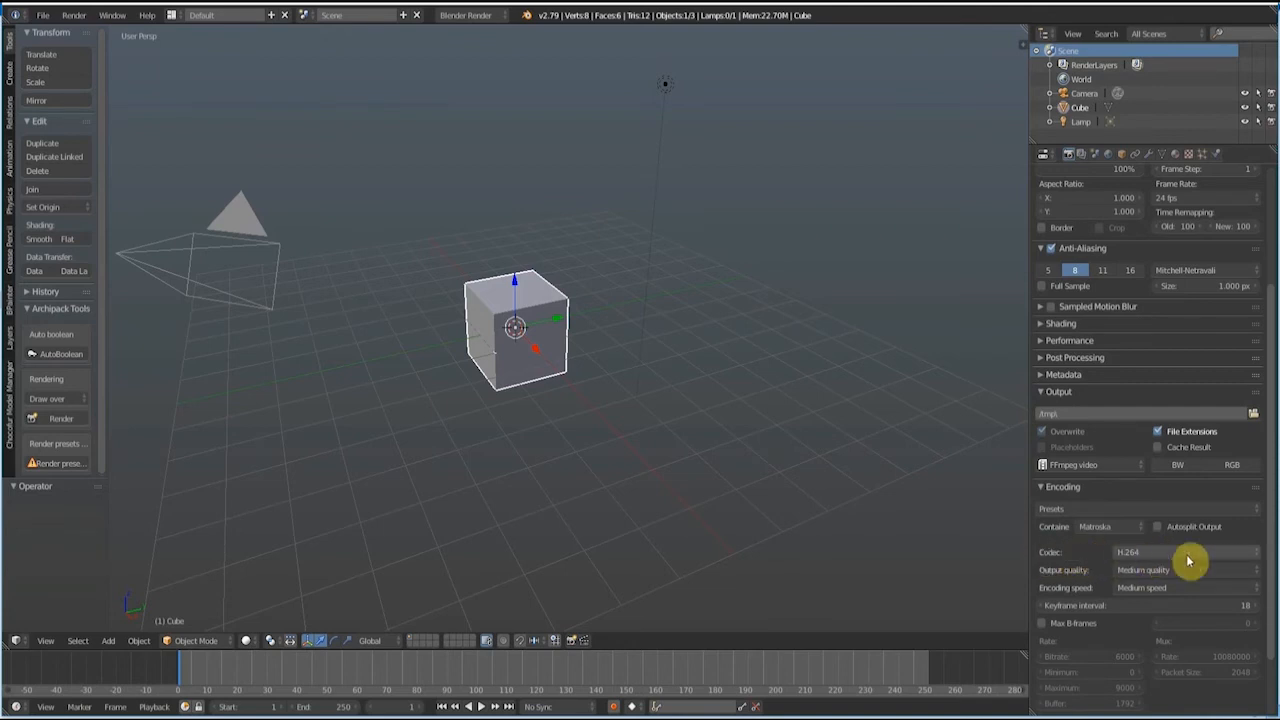
Review the available video codecs in the encoding settings and choose H.264.
click(1249, 555)
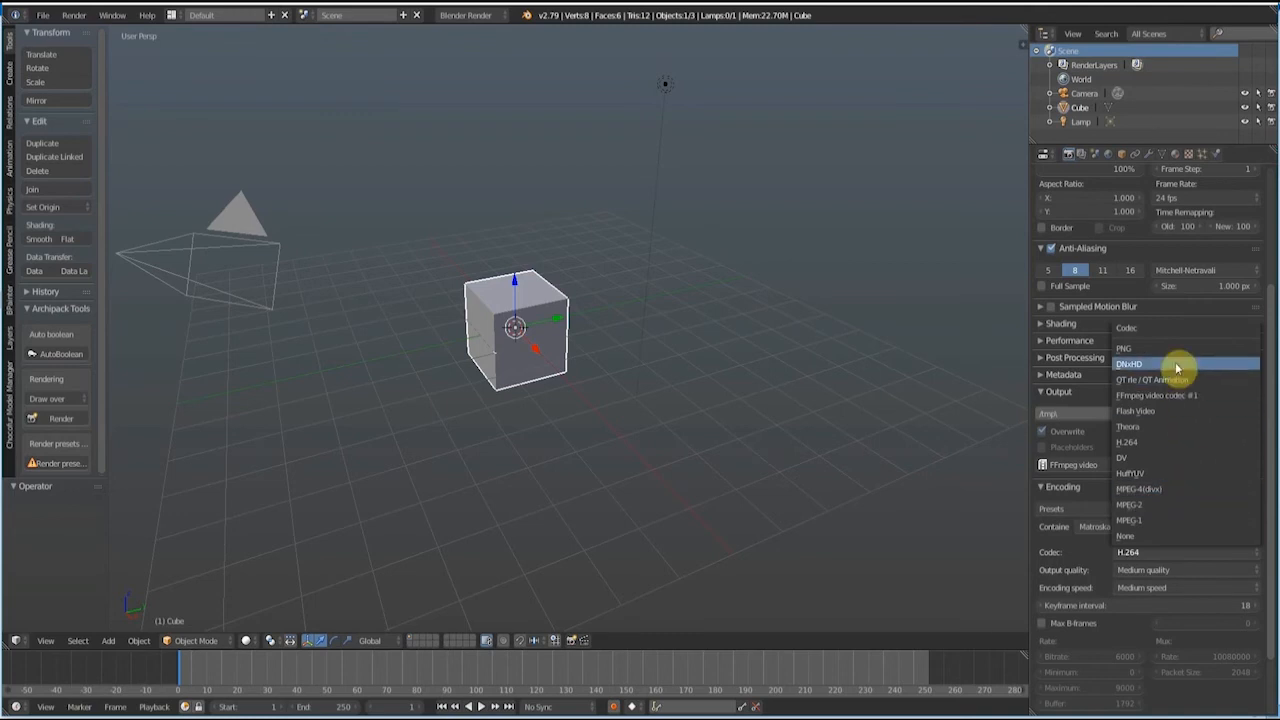
click(1150, 442)
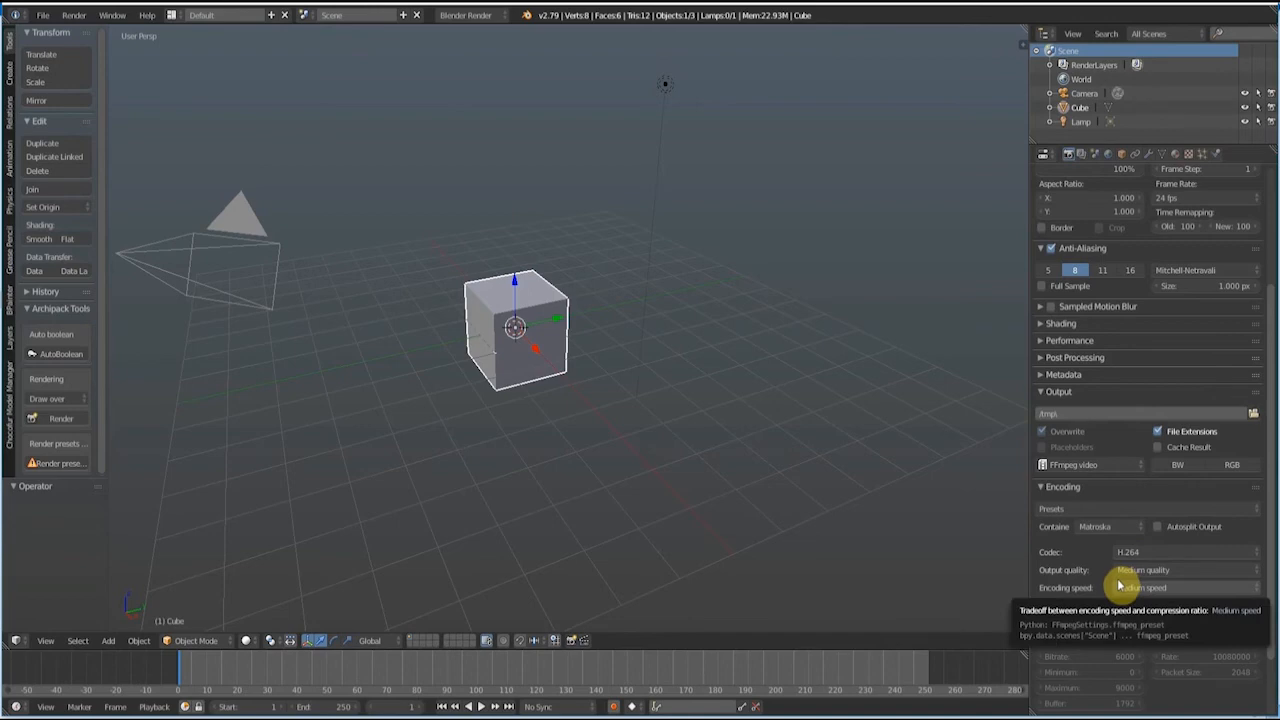
click(1130, 552)
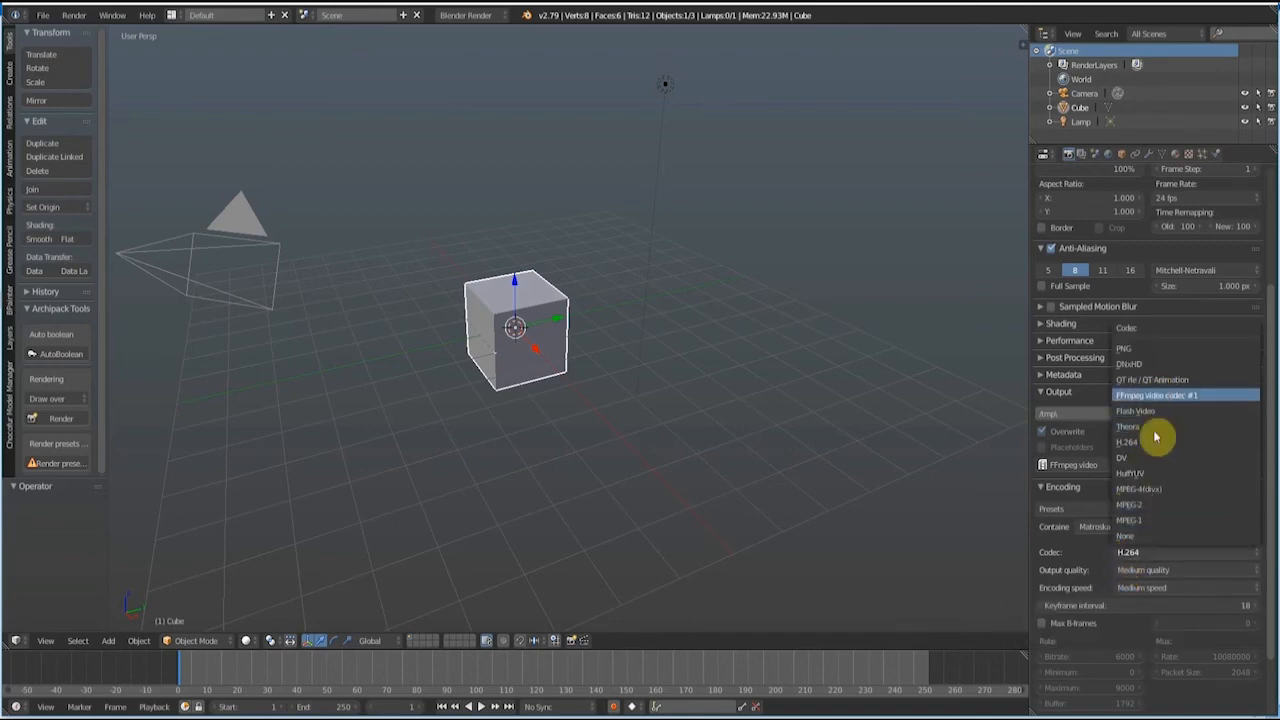
click(1134, 560)
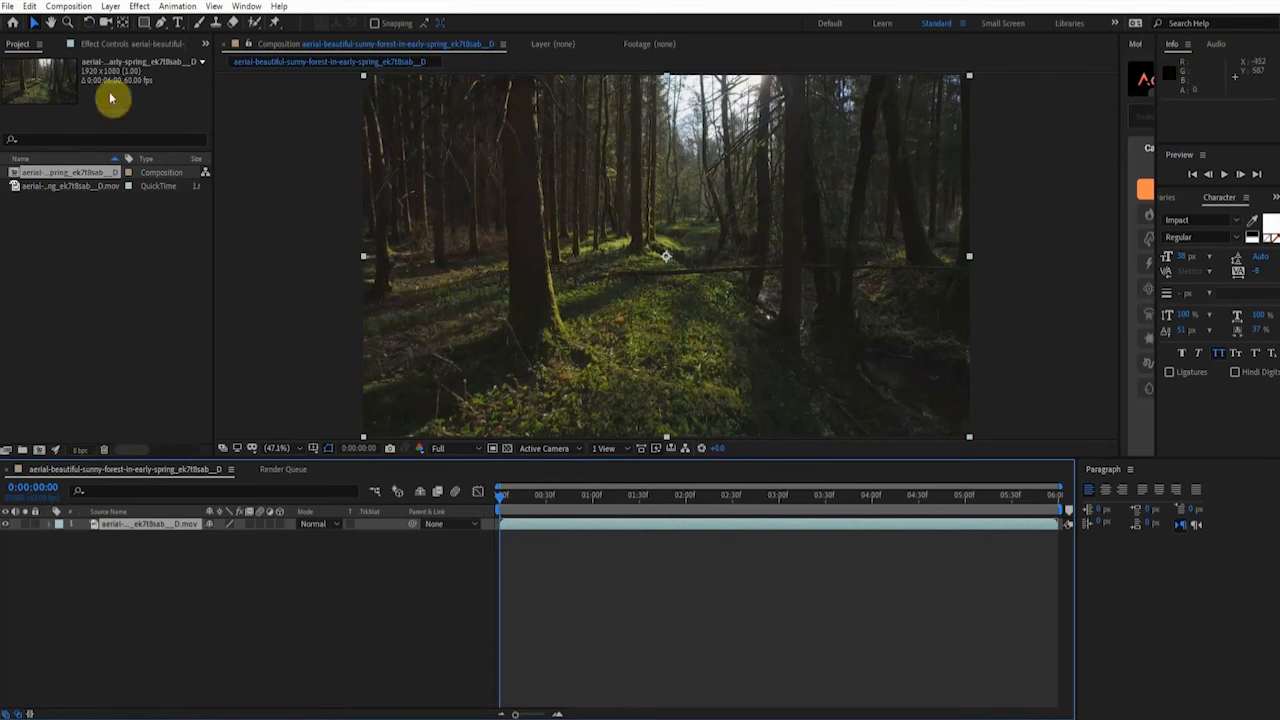
In After Effects, add the forest composition to the render queue and set its output module format to QuickTime.
click(72, 7)
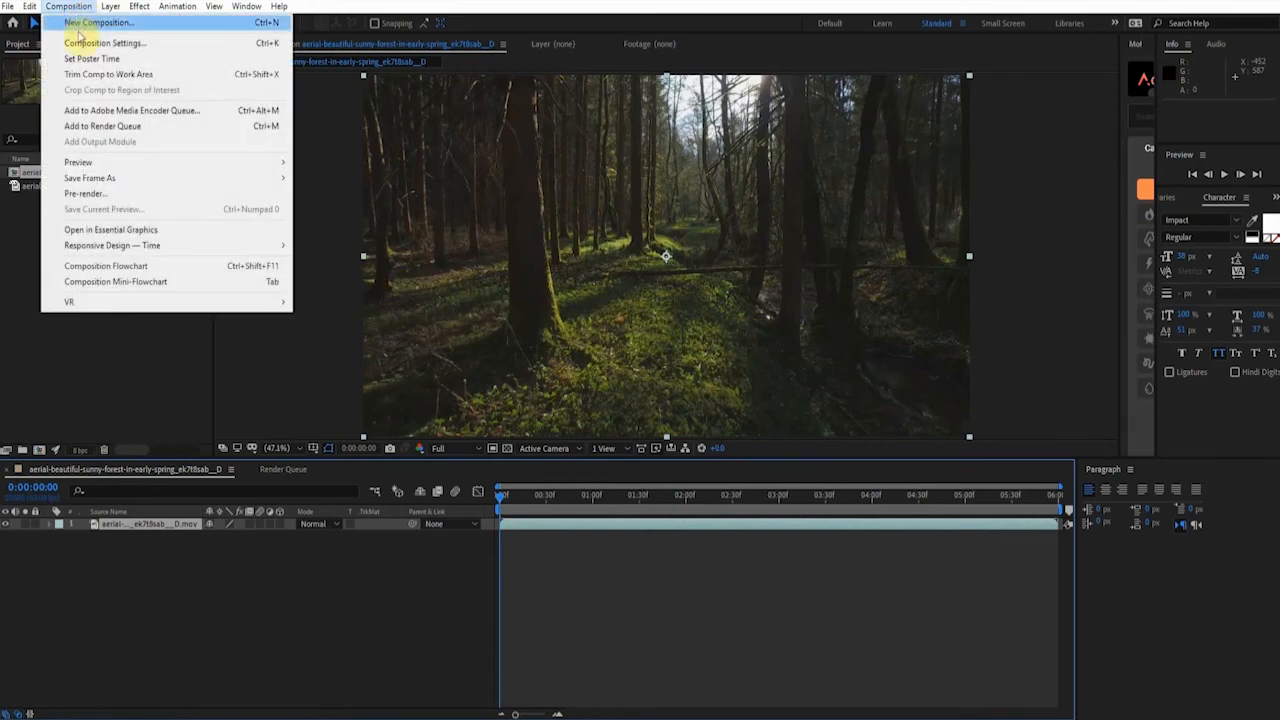
click(118, 126)
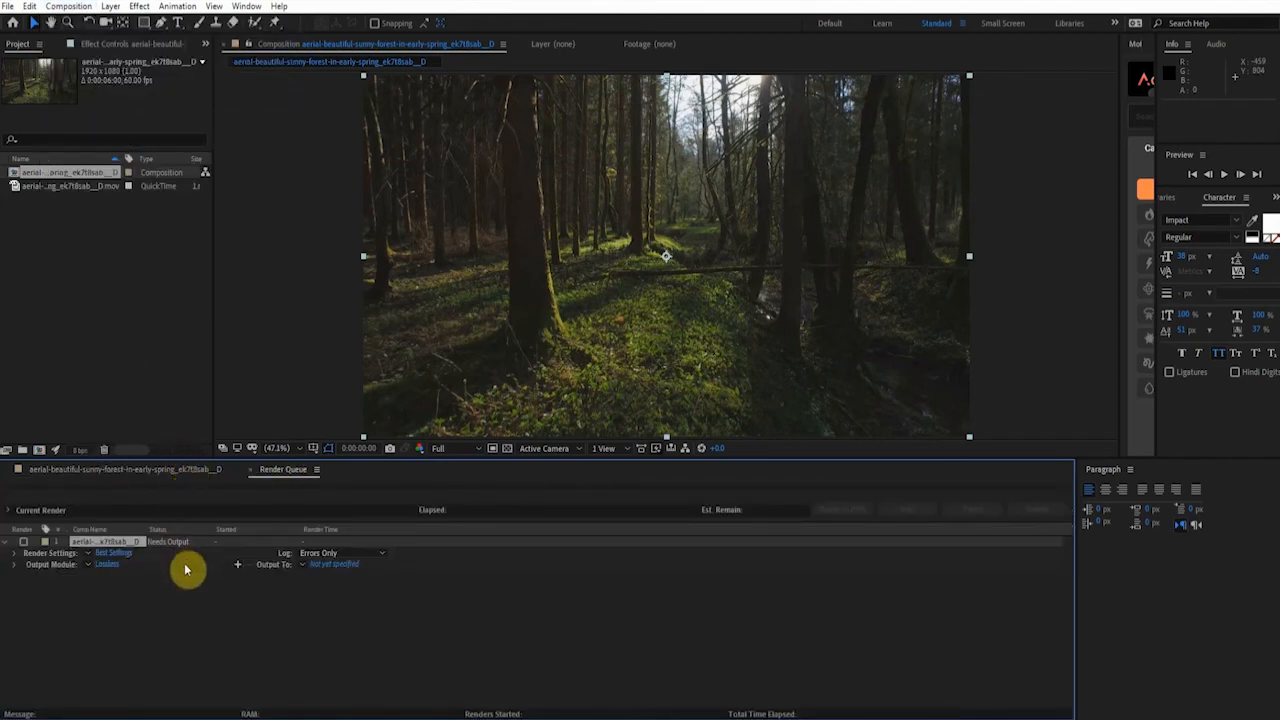
click(110, 566)
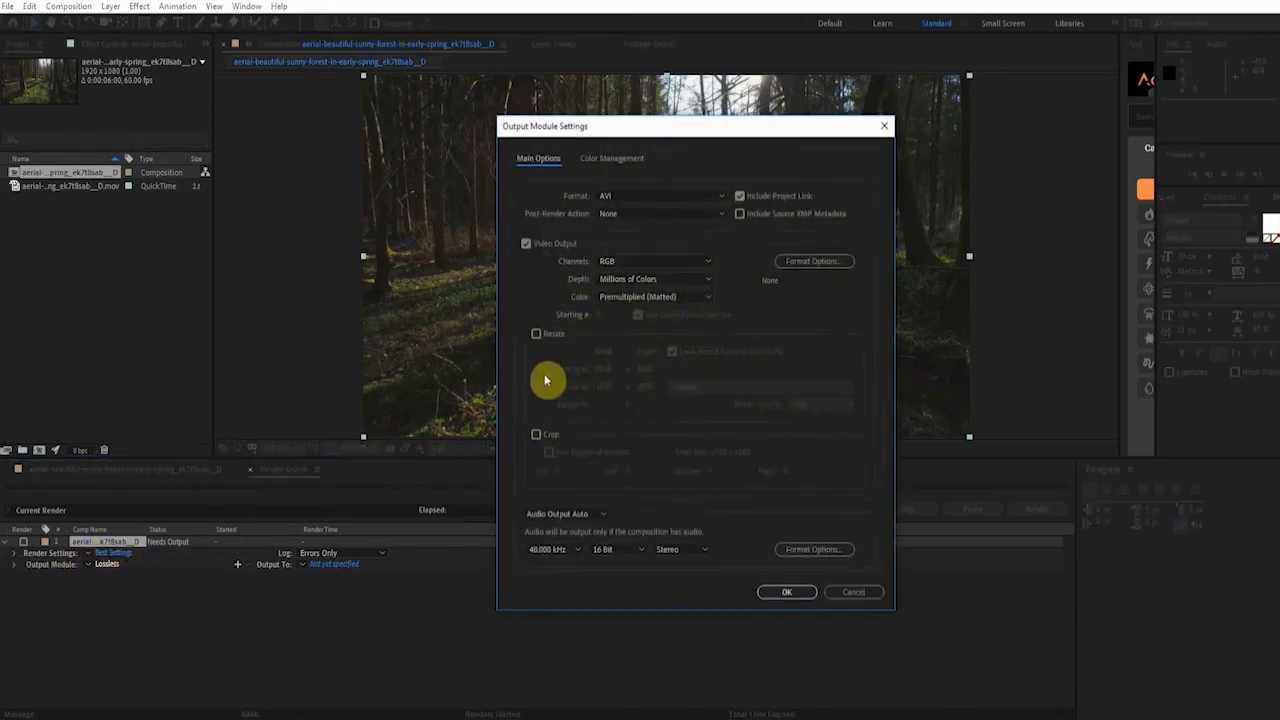
click(704, 201)
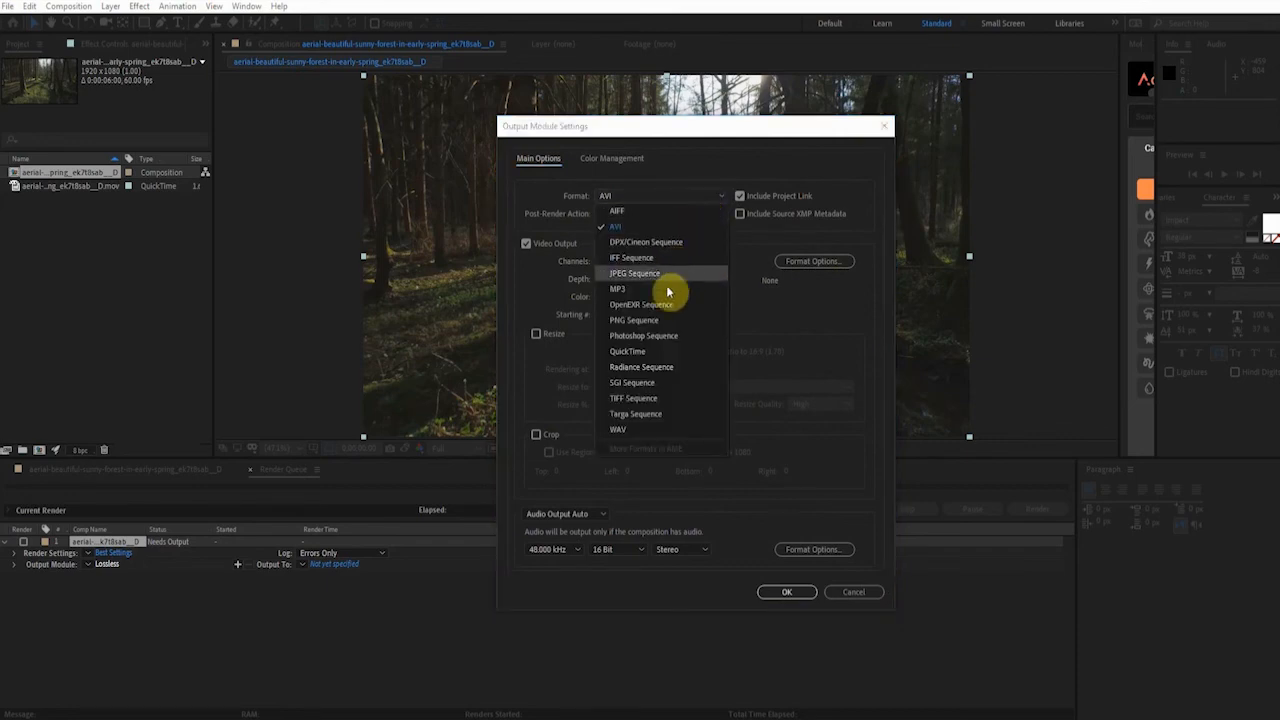
click(618, 354)
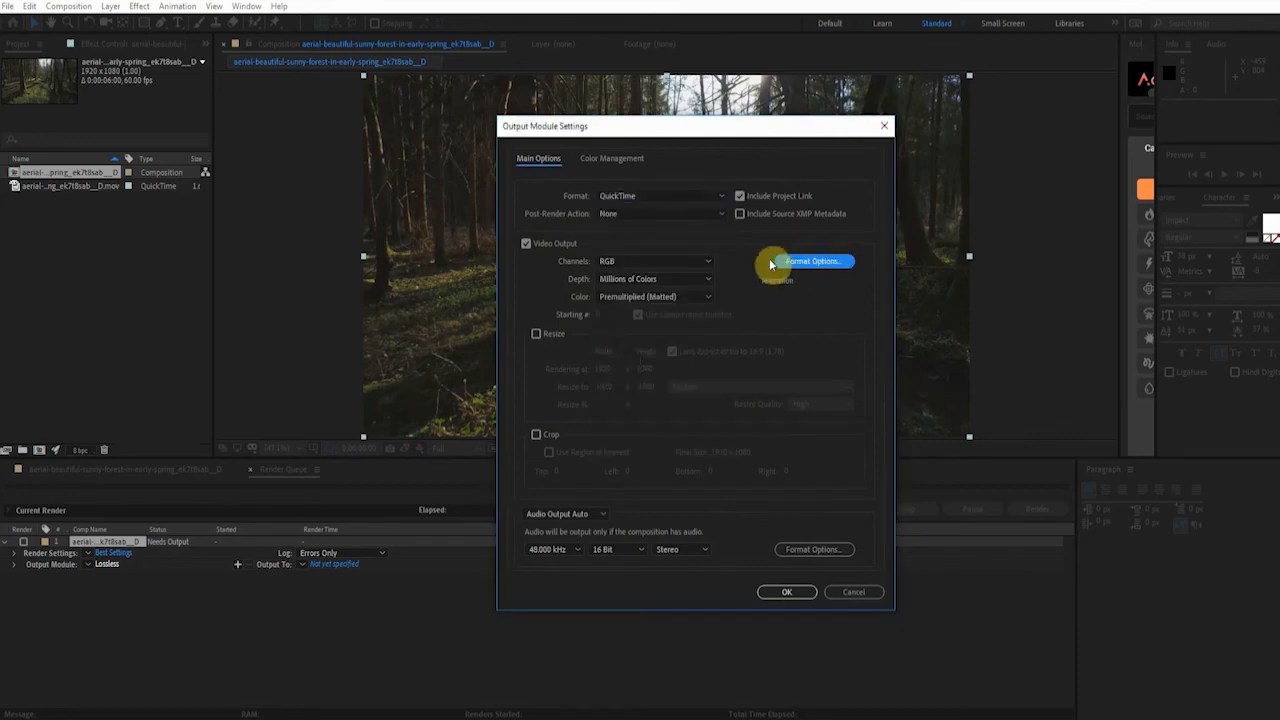
Set the QuickTime video codec to DV/NTSC 24p and save the output as aerial-beautiful-sunny-forest-in-early-spring_ek7t8sab__D.mov.
click(815, 263)
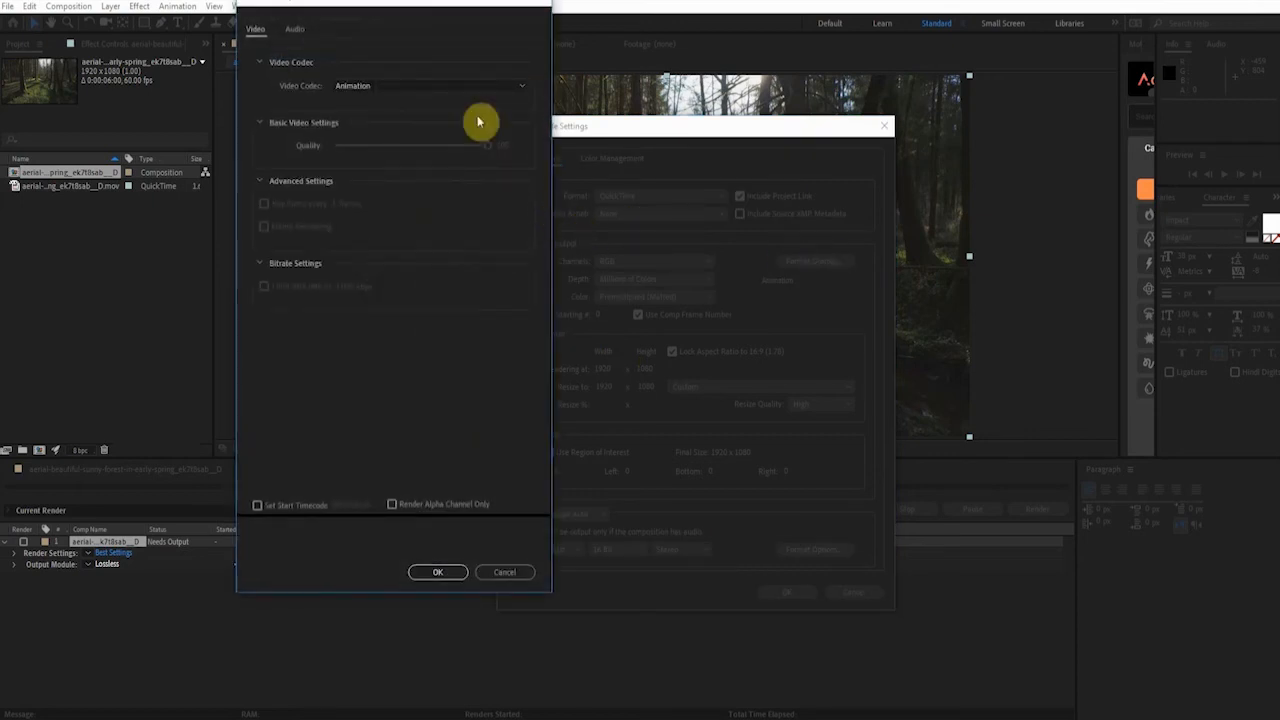
drag(308, 3, 350, 70)
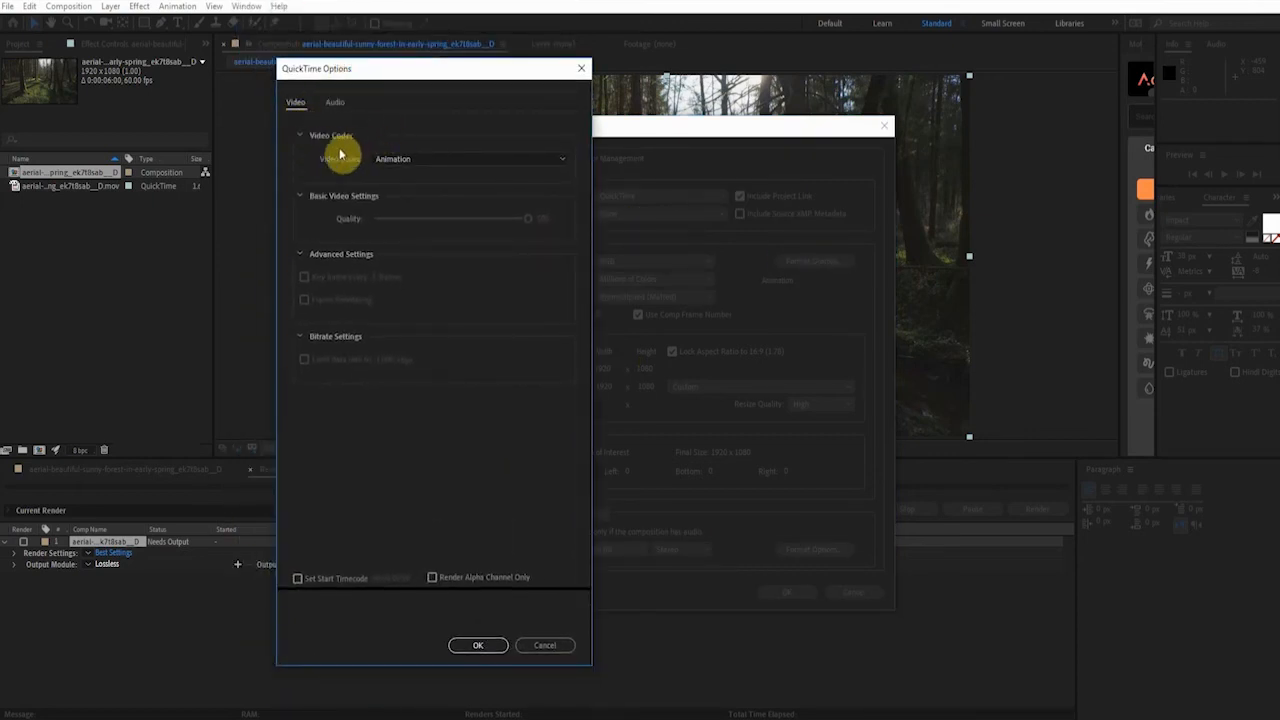
click(436, 164)
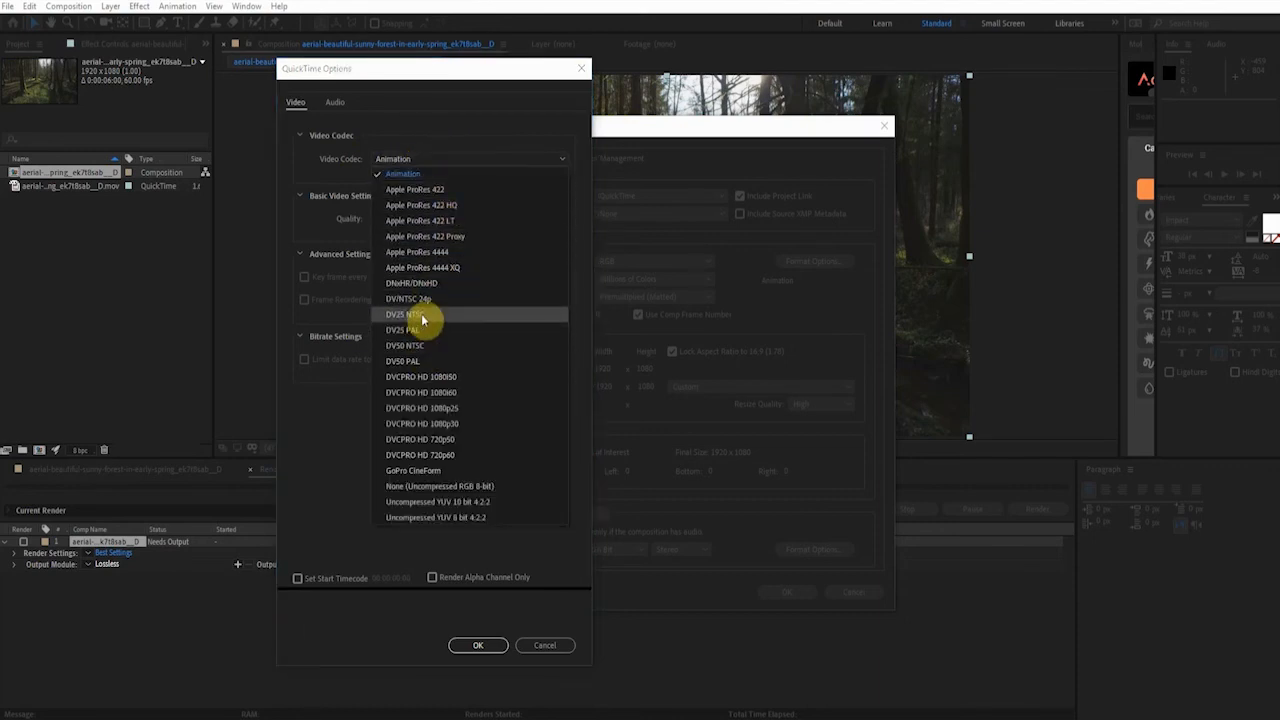
click(545, 296)
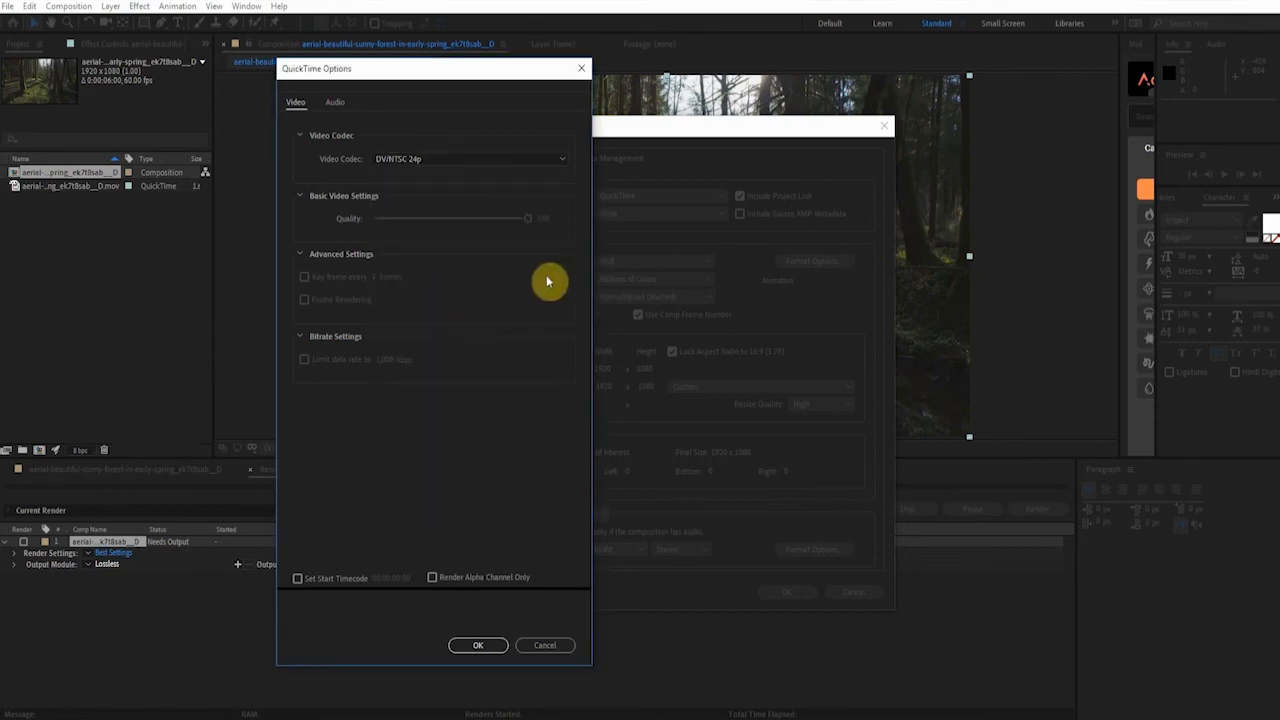
click(483, 645)
click(778, 591)
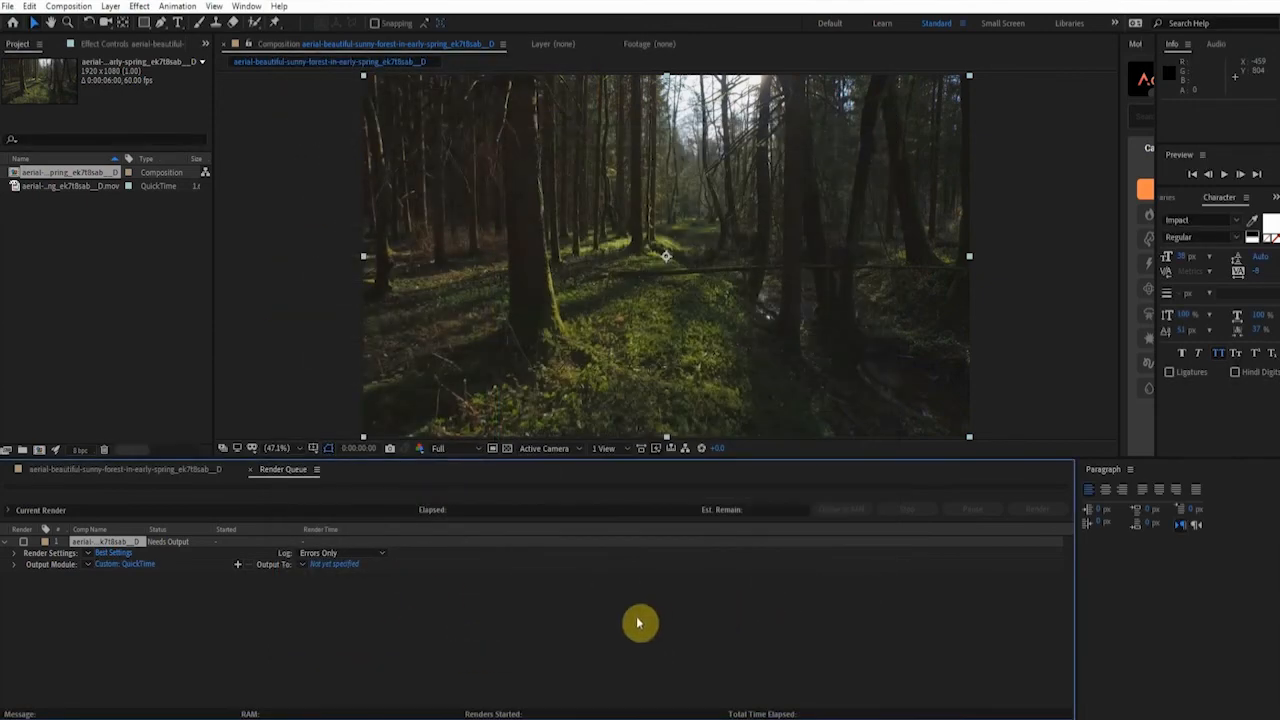
click(352, 568)
key(Return)
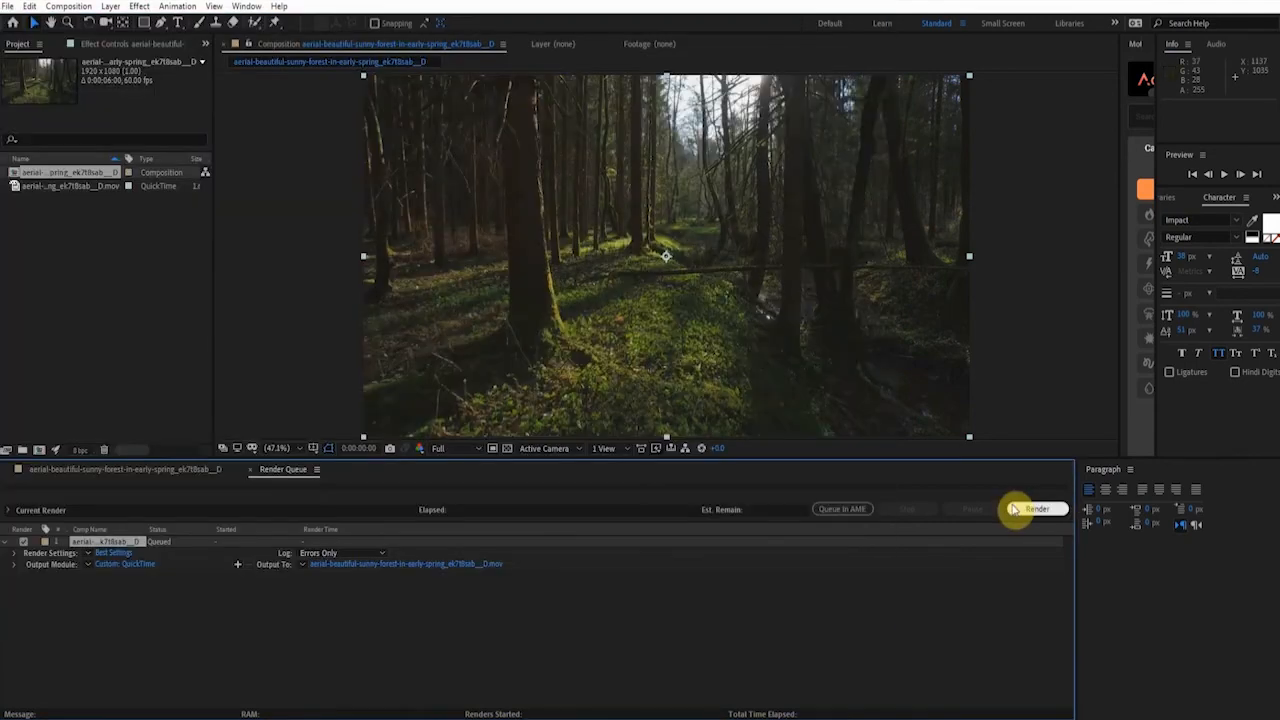